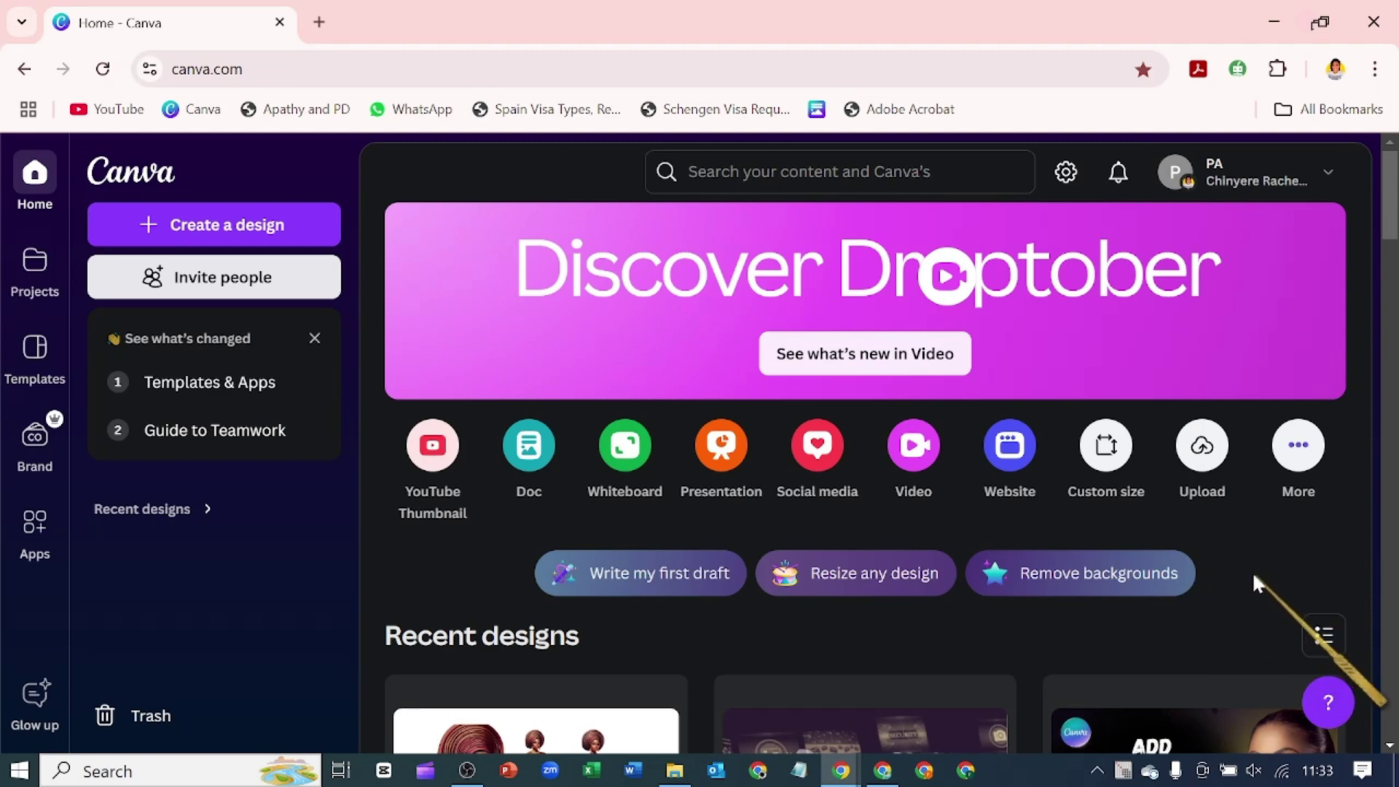
Create a custom-size blank design with width 1080 px and height 1080 px
left_click(1104, 446)
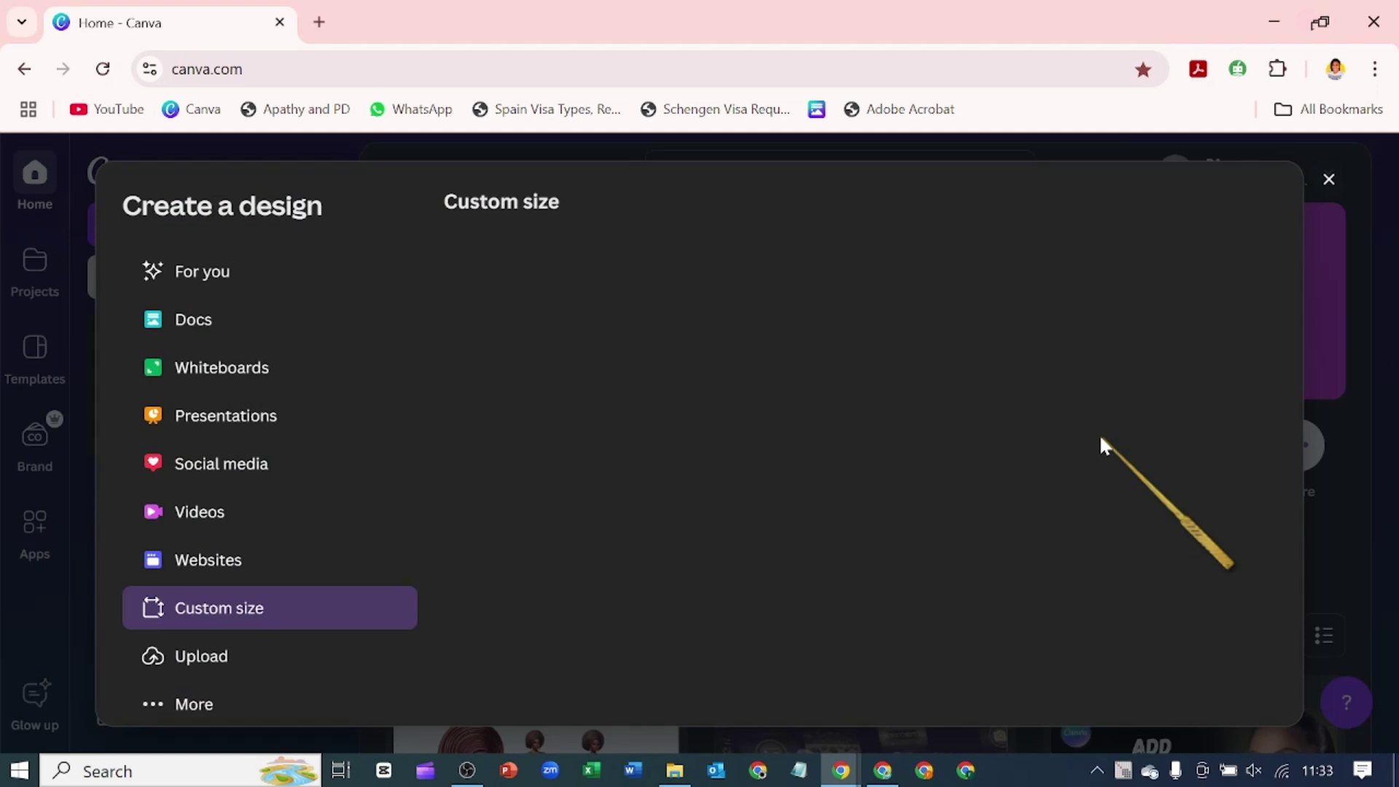
type("1080")
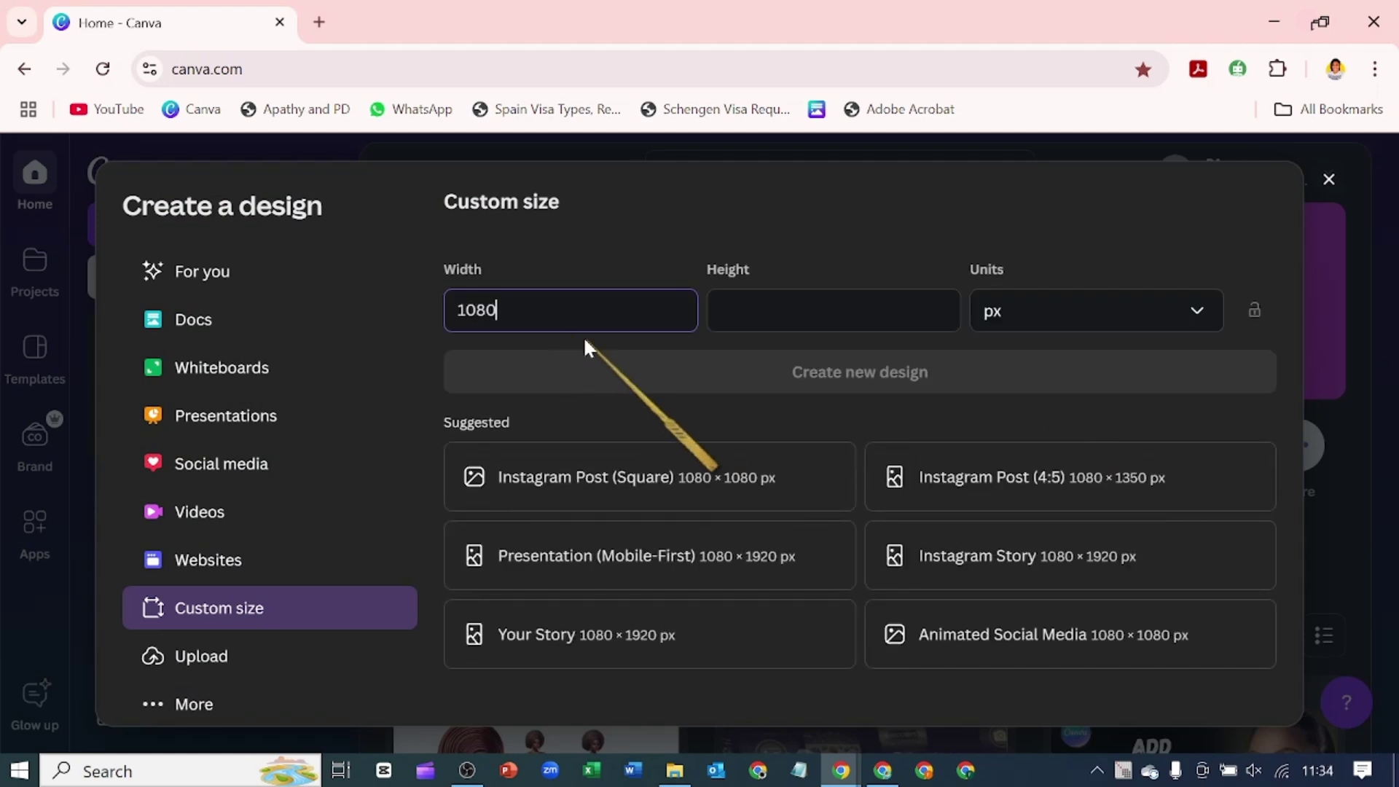
key("Tab")
type("1")
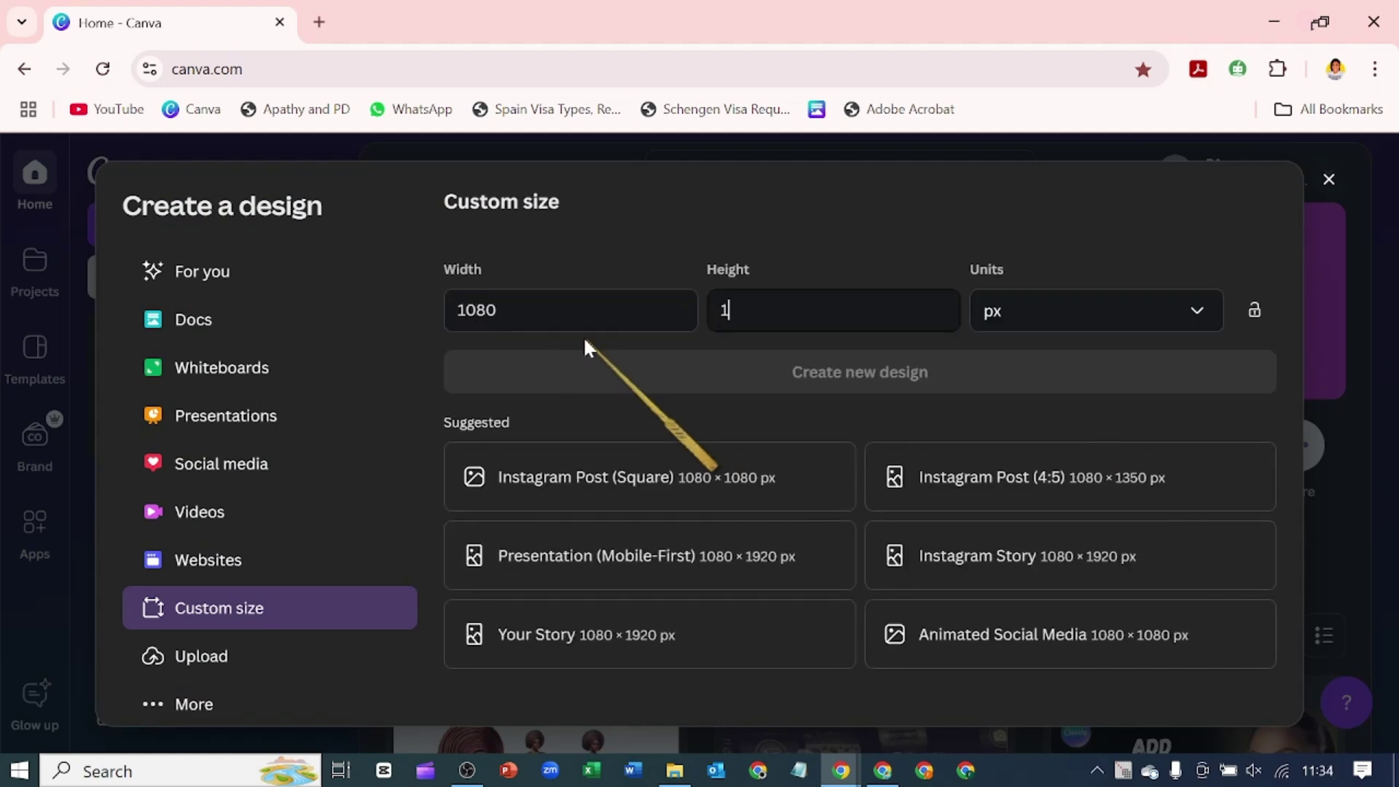
type("080")
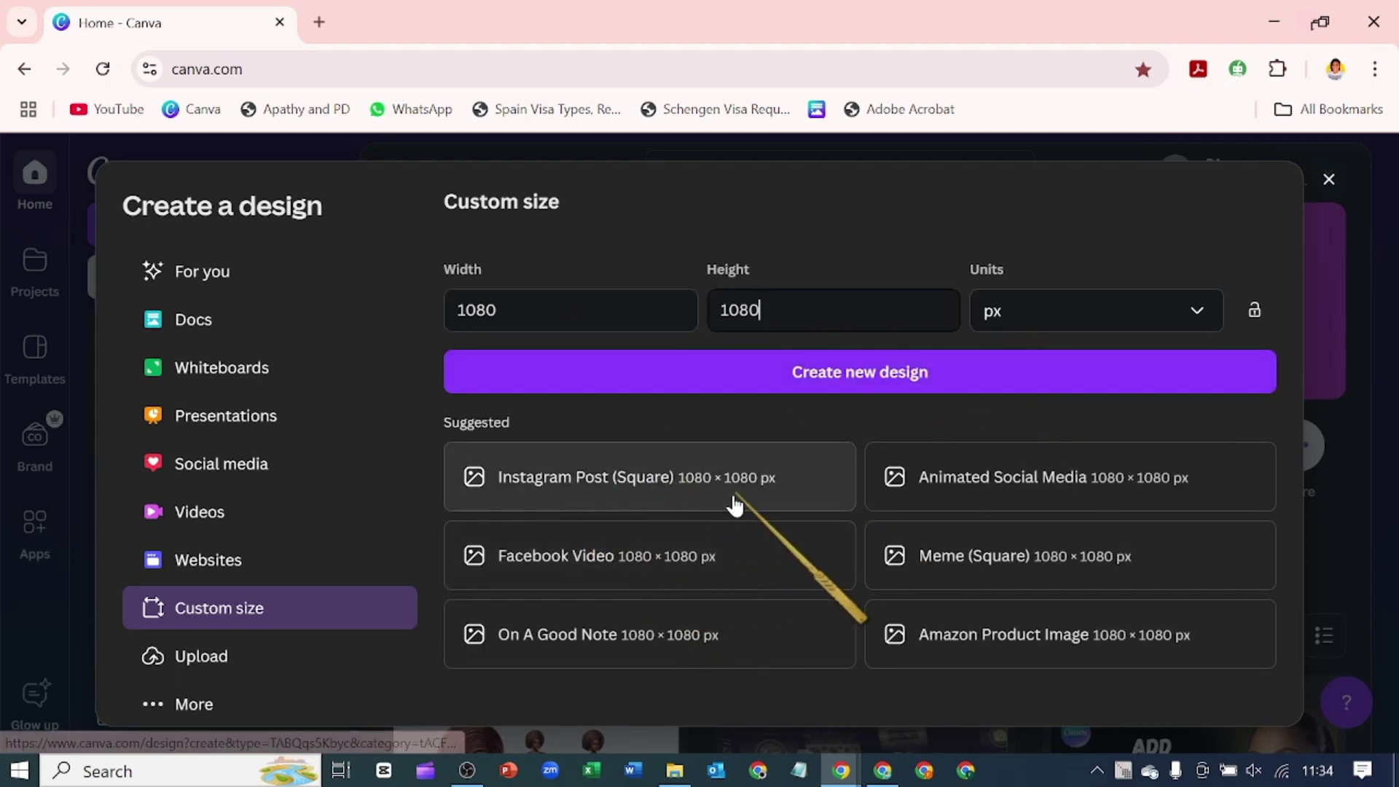
left_click(901, 379)
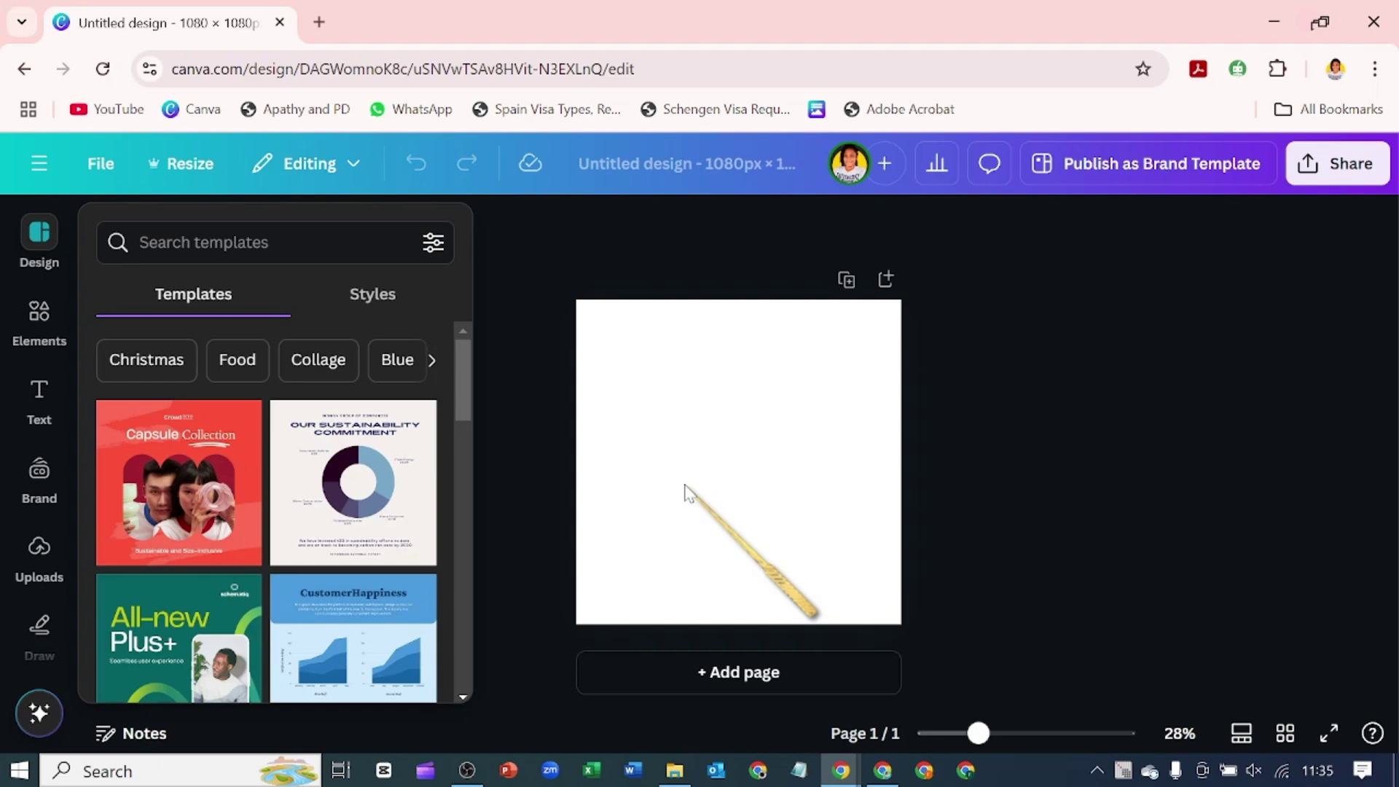
Add a heading reading 'Animated' and set its font to Anton
left_click(29, 422)
left_click(302, 380)
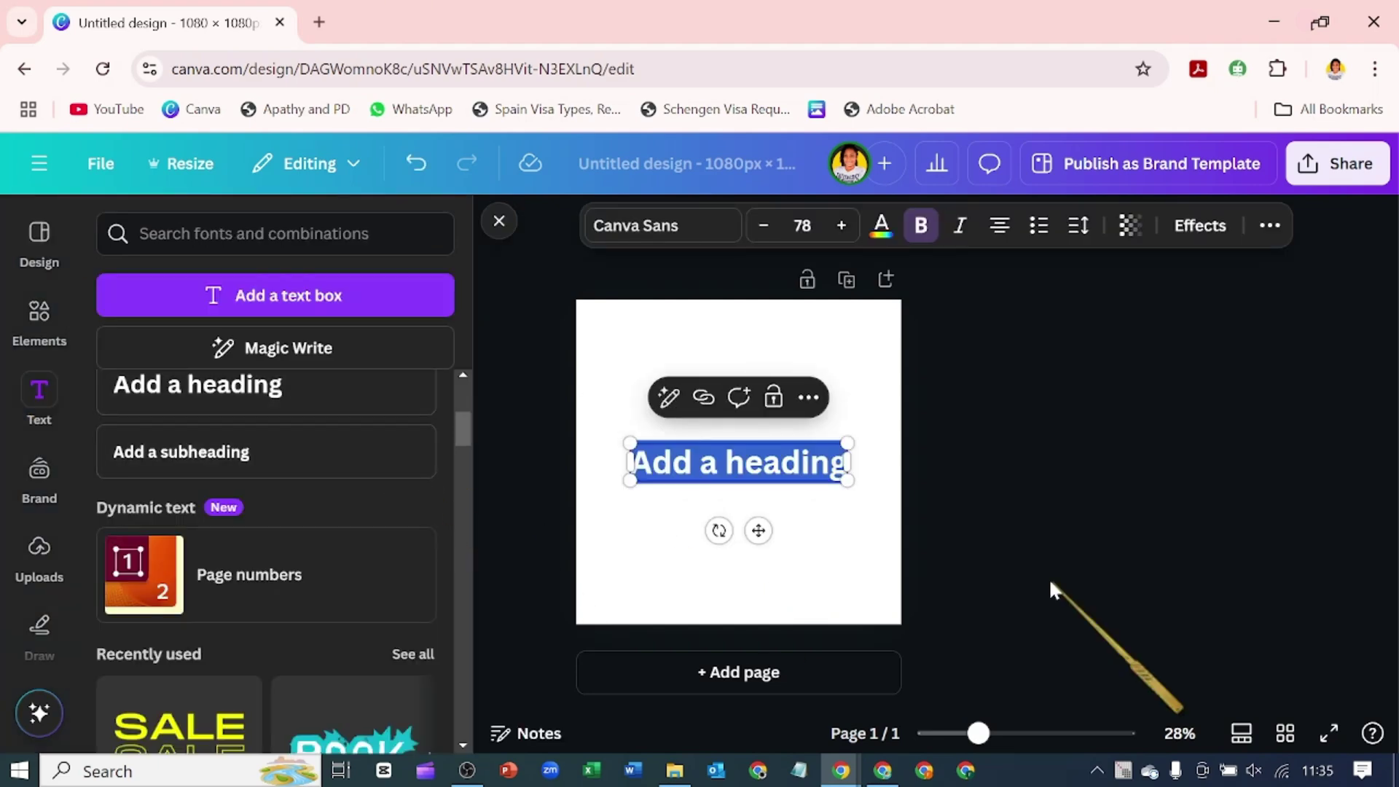
type("Animated")
key("ctrl+a")
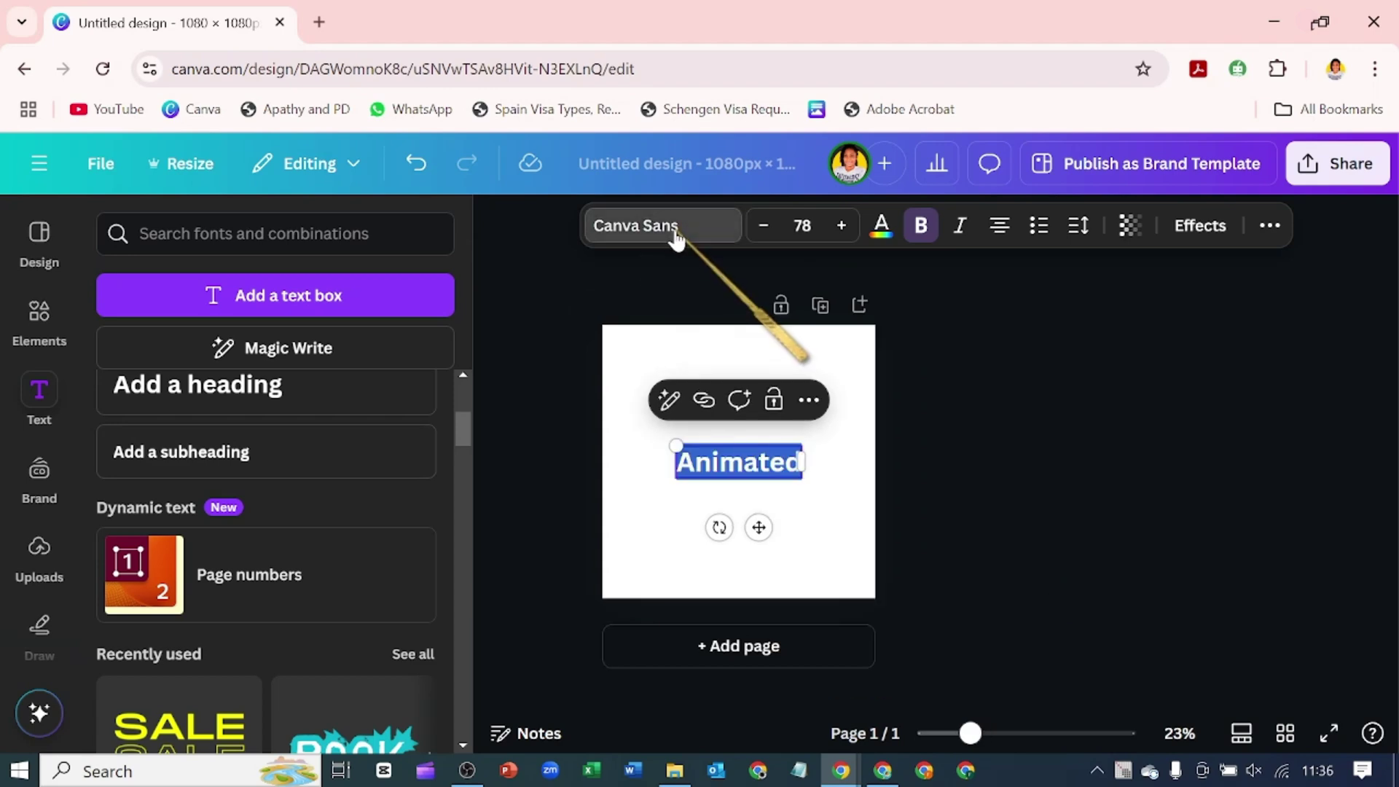
left_click(677, 235)
left_click(163, 604)
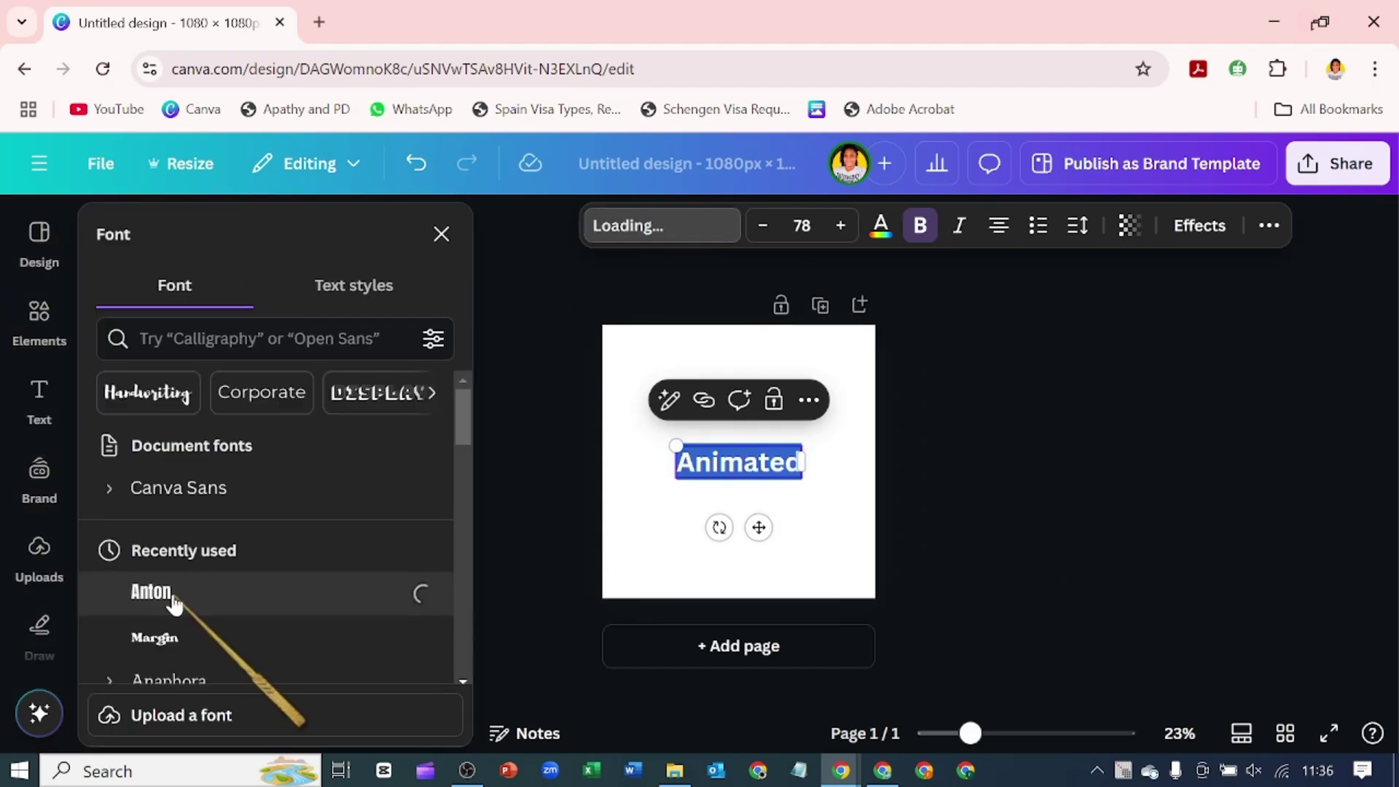
Enlarge ANIMATED to span the page width and move the top copy up above the other
left_click(1269, 225)
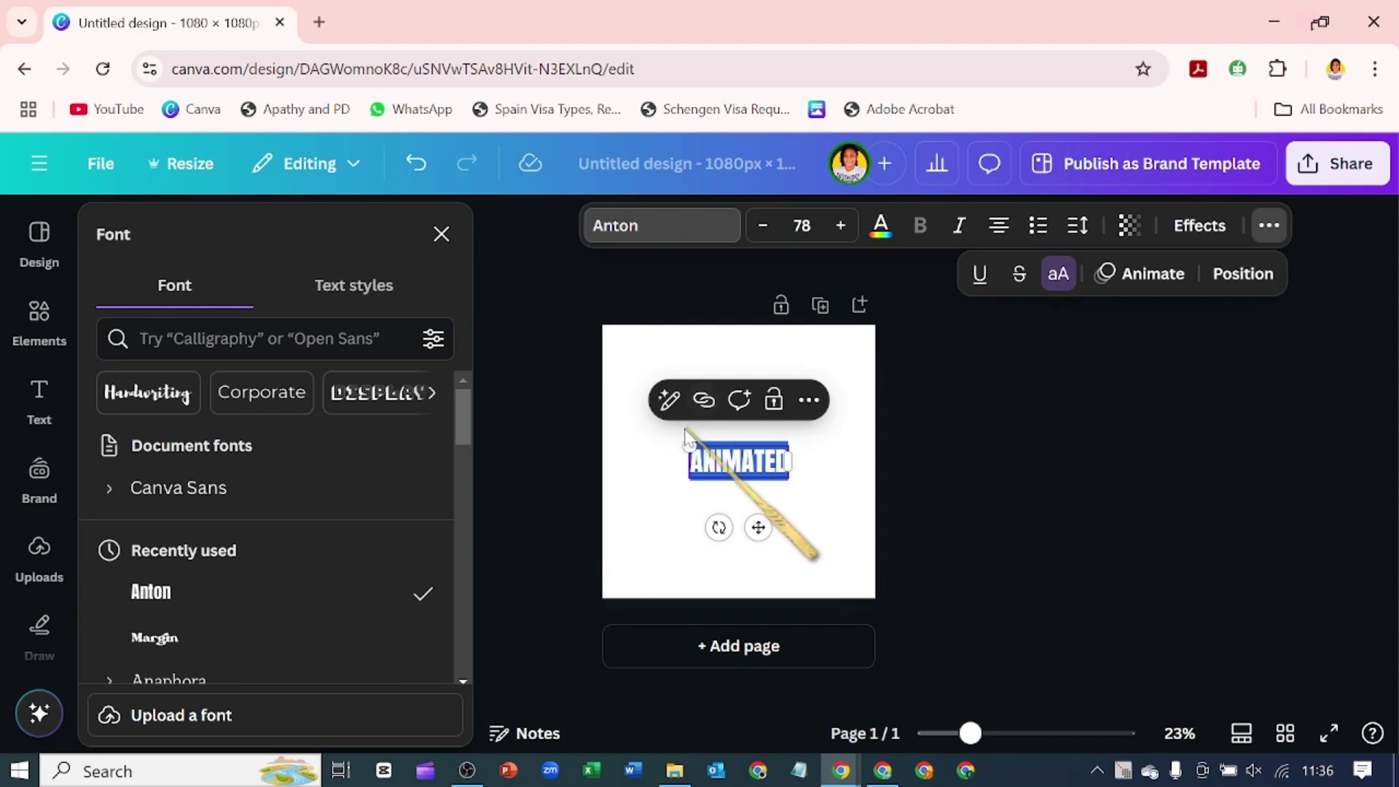
left_click_drag(689, 445, 802, 505)
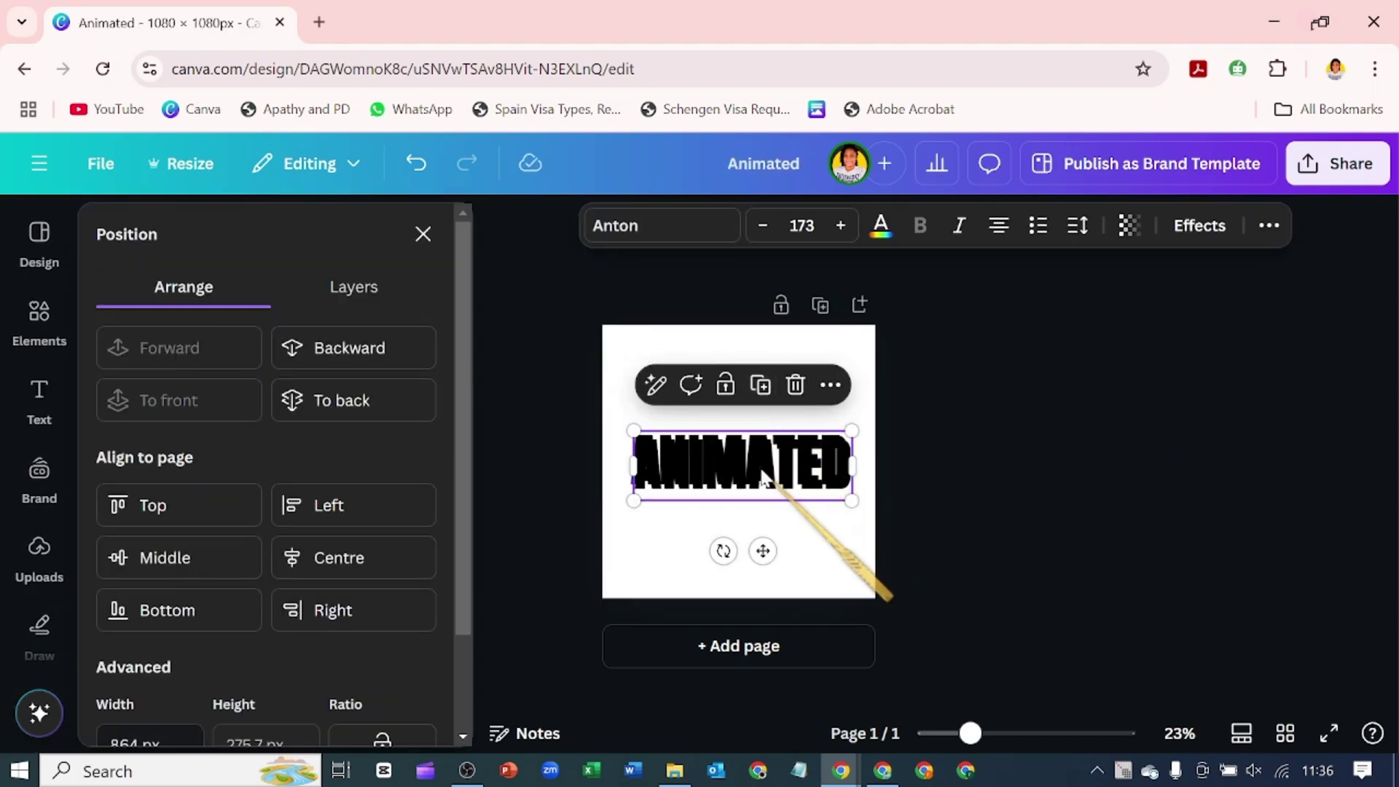
left_click_drag(763, 477, 759, 419)
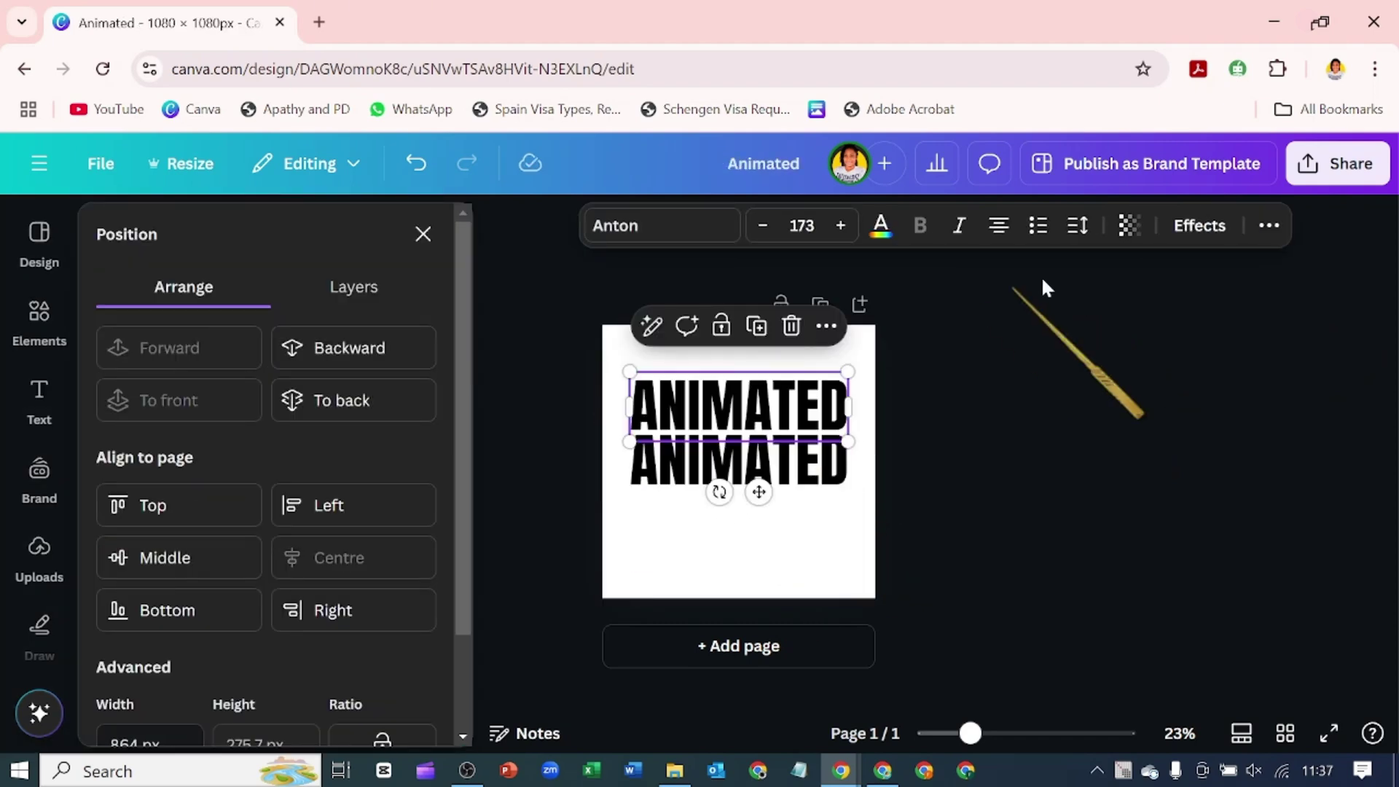
Apply the Hollow effect to the top ANIMATED copy and position it
left_click(1188, 227)
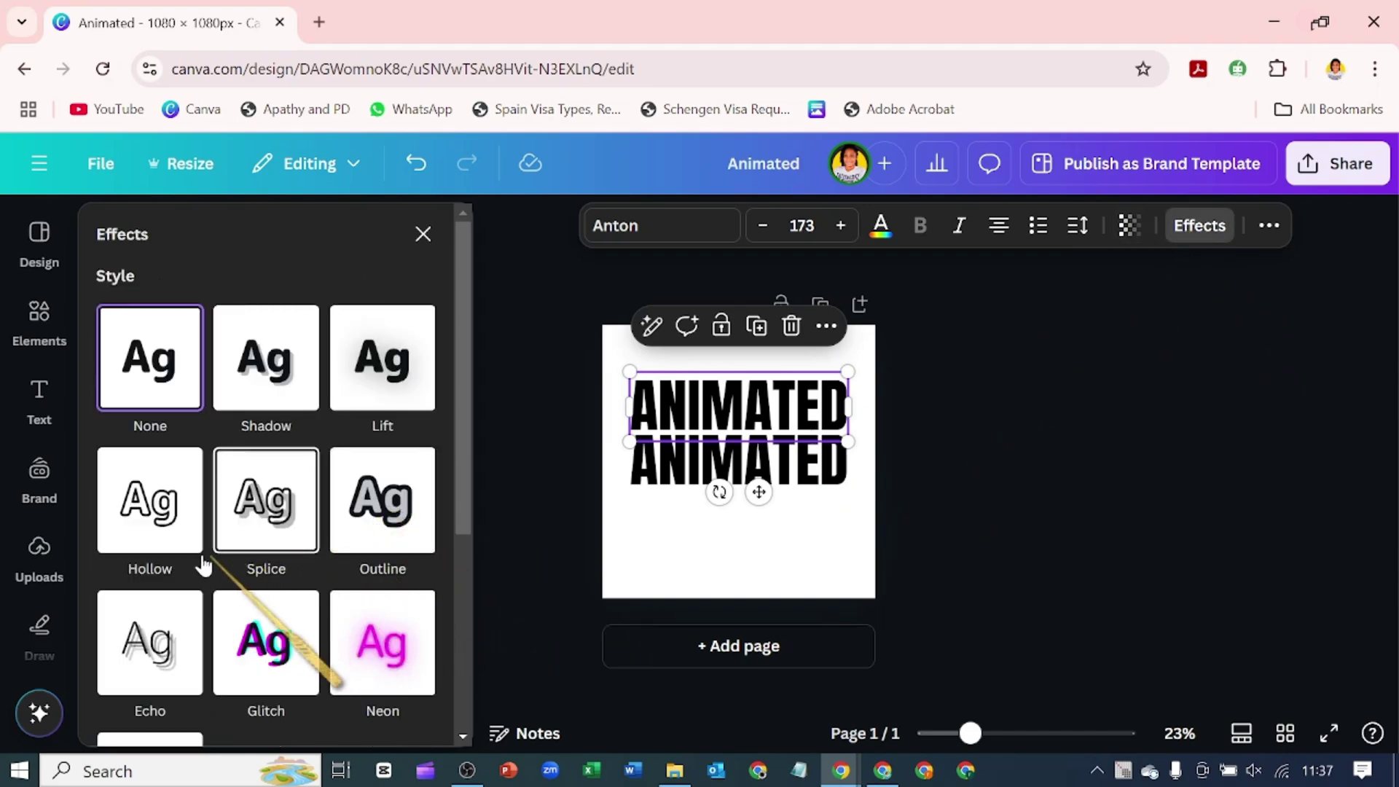
left_click(169, 499)
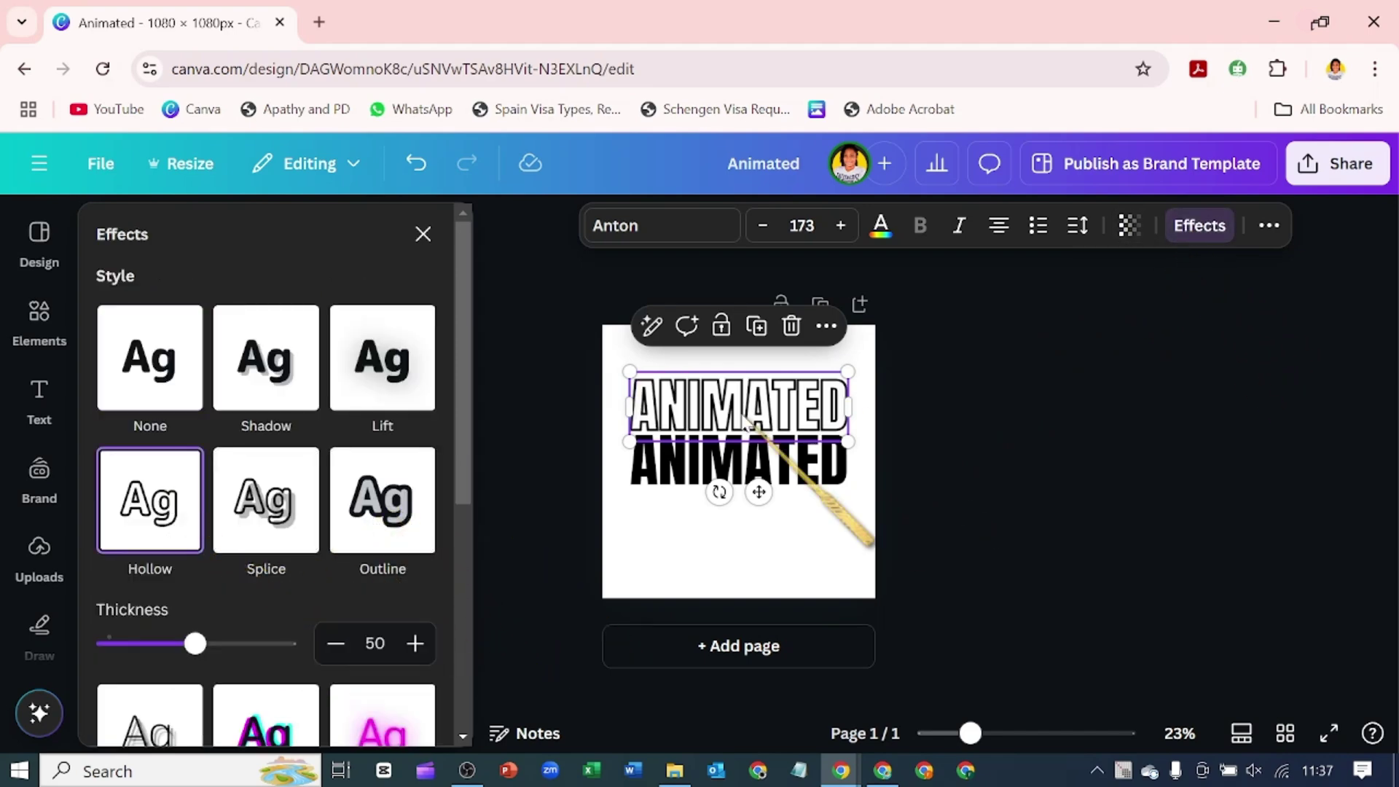
mouse_move(744, 421)
left_mouse_down()
mouse_move(743, 364)
mouse_move(743, 419)
left_mouse_up()
Duplicate the hollow ANIMATED copies, placing extra outlines above and below the black word
key("ctrl+d")
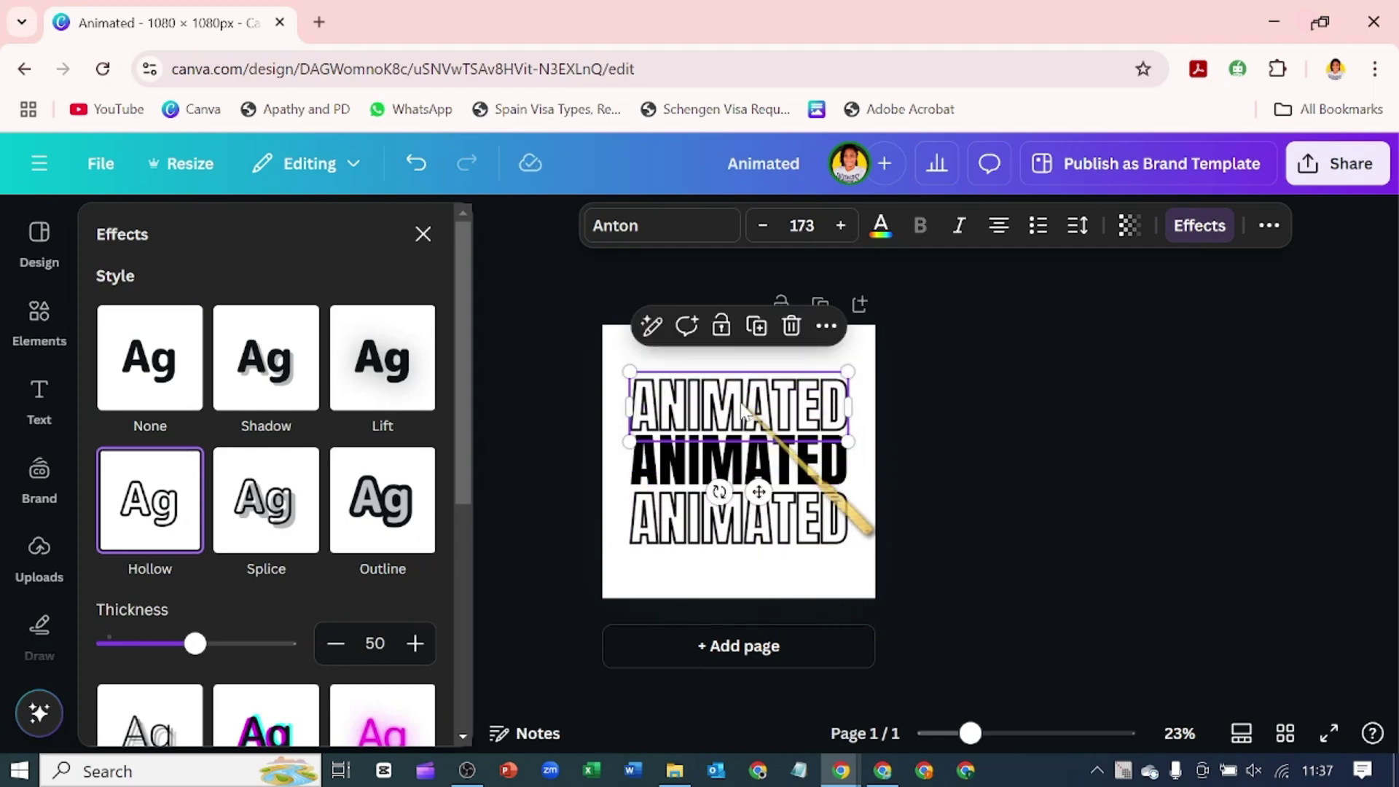
left_click(757, 326)
left_click_drag(747, 399, 732, 364)
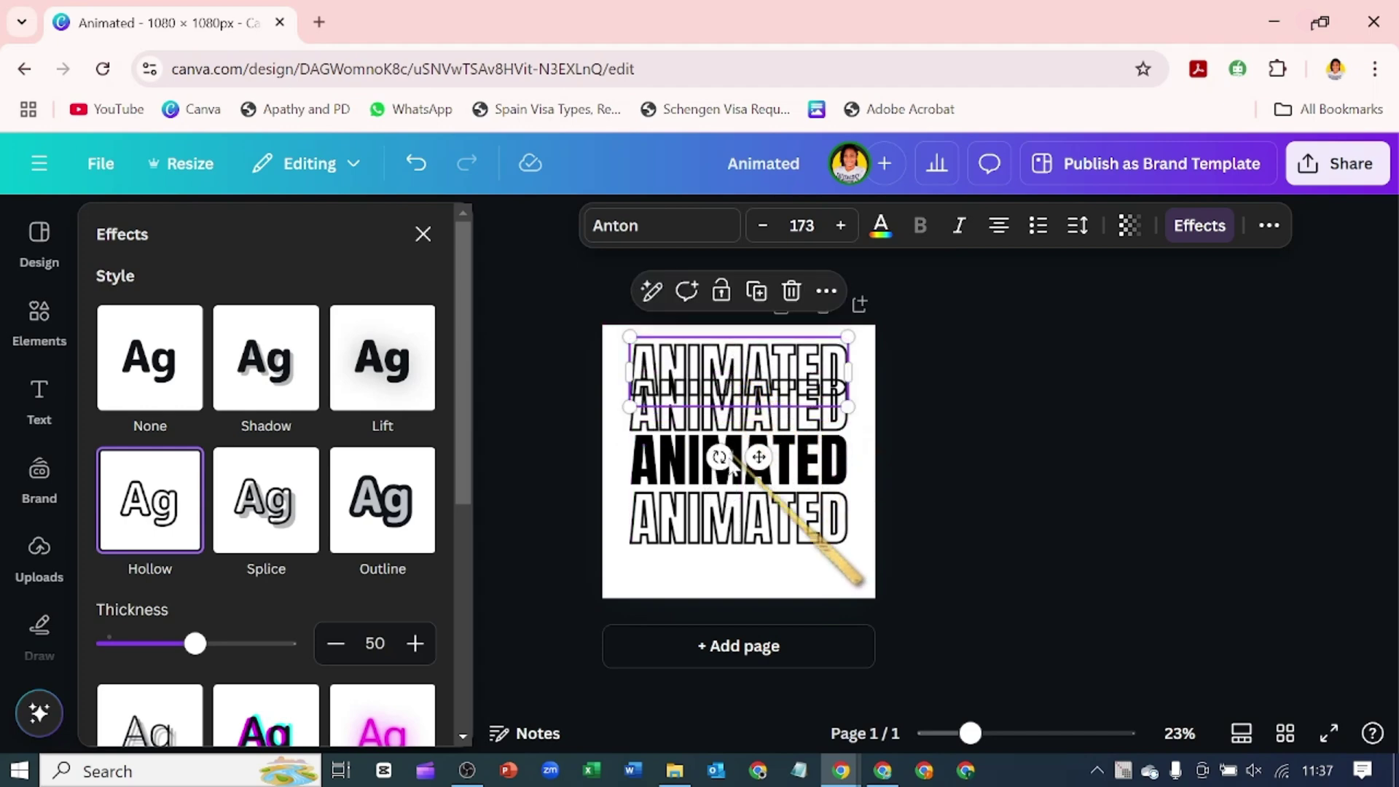
left_click(736, 518)
left_click(758, 439)
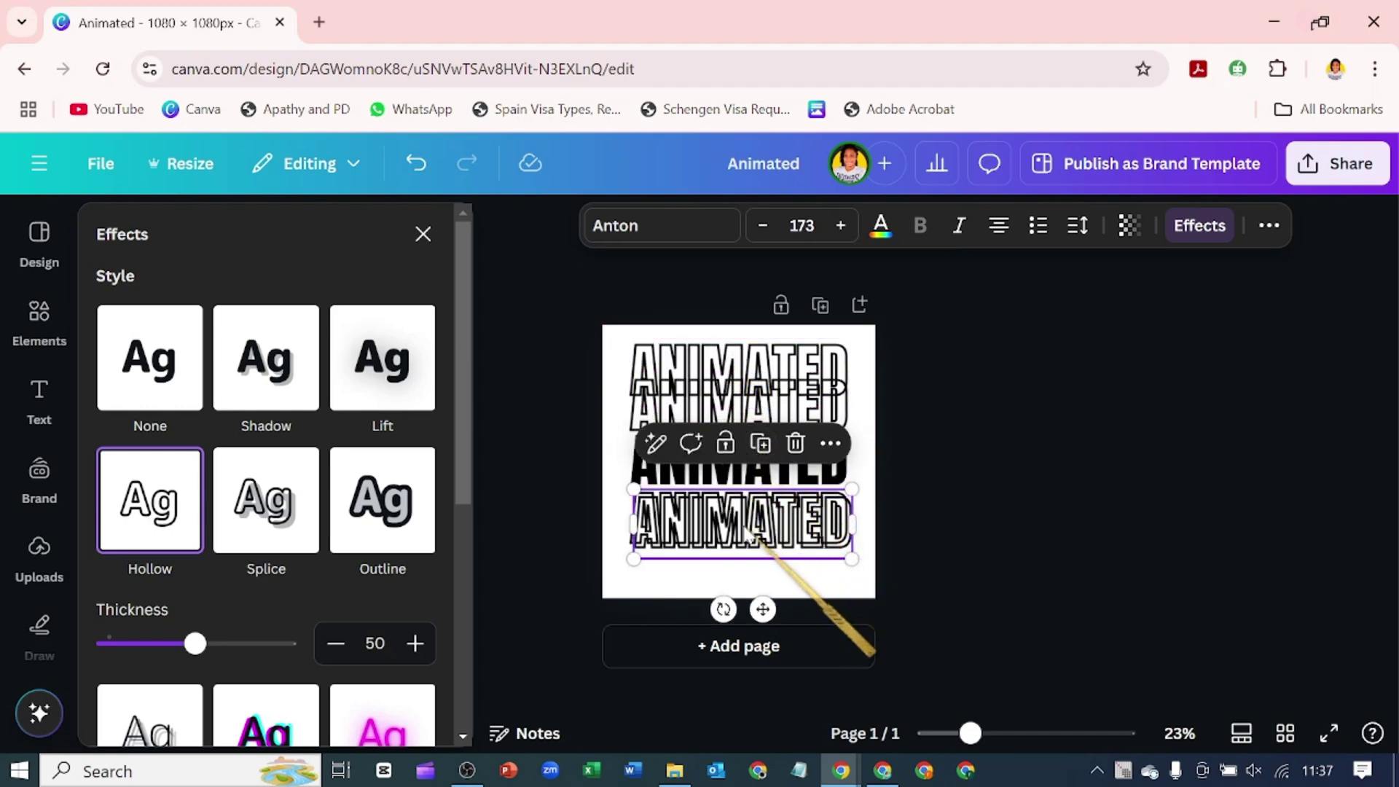
left_click_drag(763, 485, 763, 506)
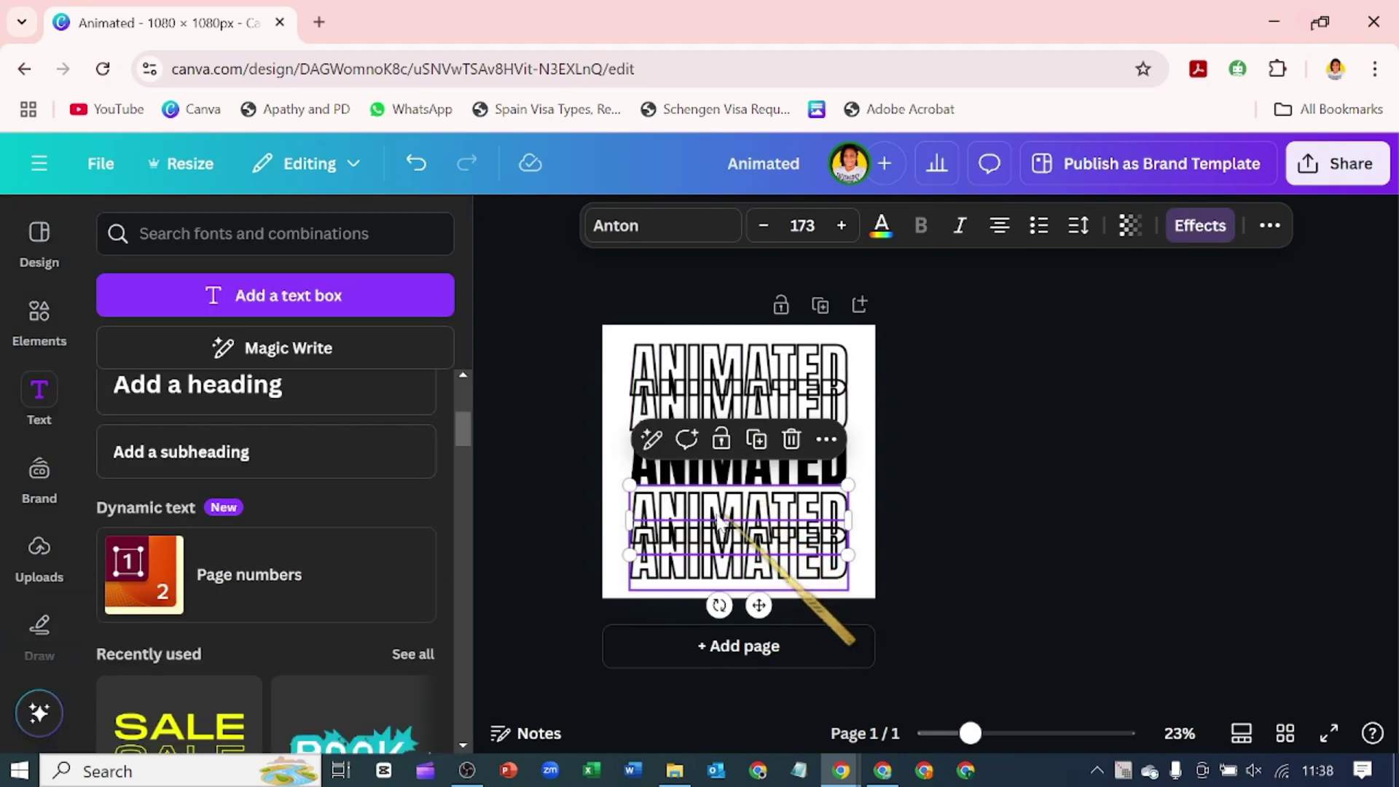
Colour the hollow copies light blue, red, orange and green
left_click(882, 225)
scroll(284, 678, "down", 3)
left_click(295, 645)
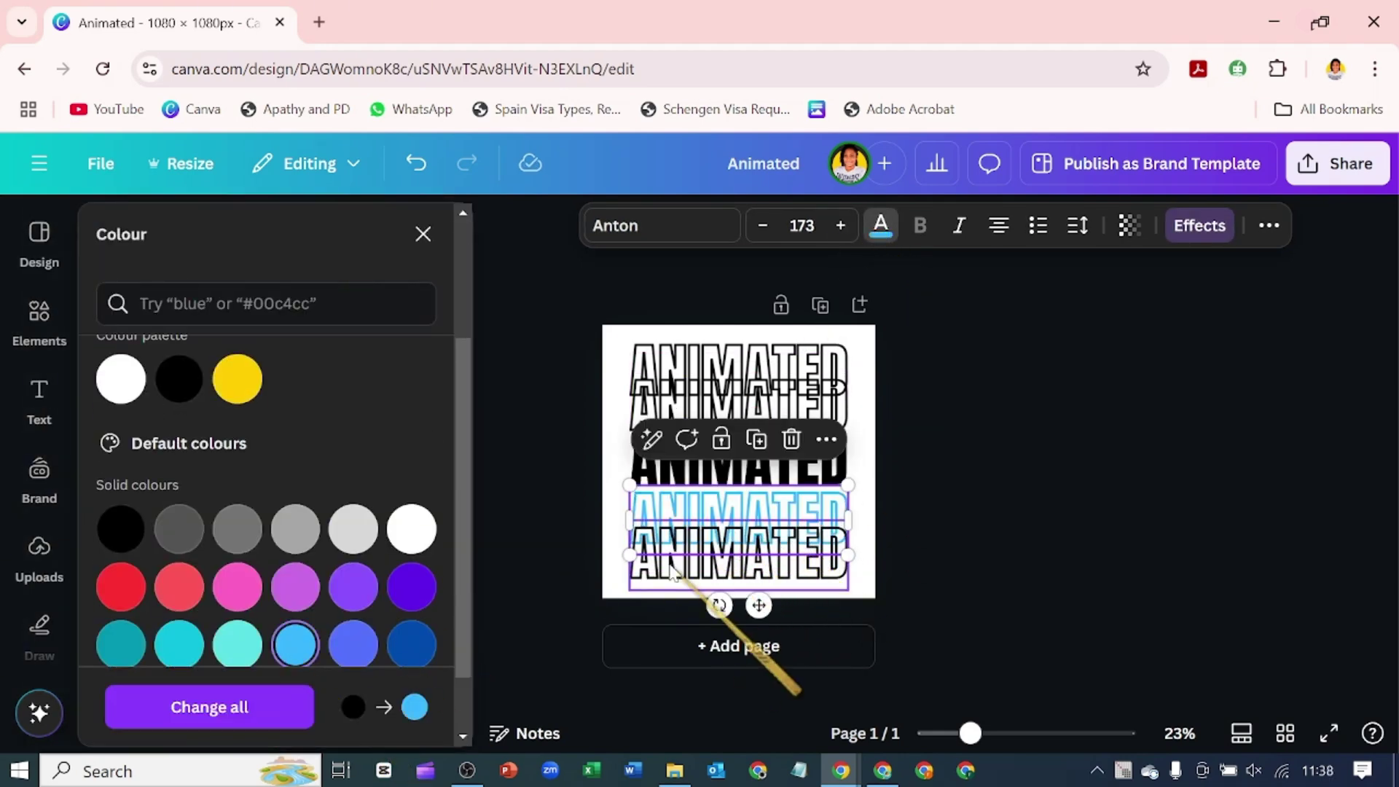
left_click(740, 568)
left_click(179, 587)
left_click(736, 404)
left_click(340, 721)
left_click(736, 368)
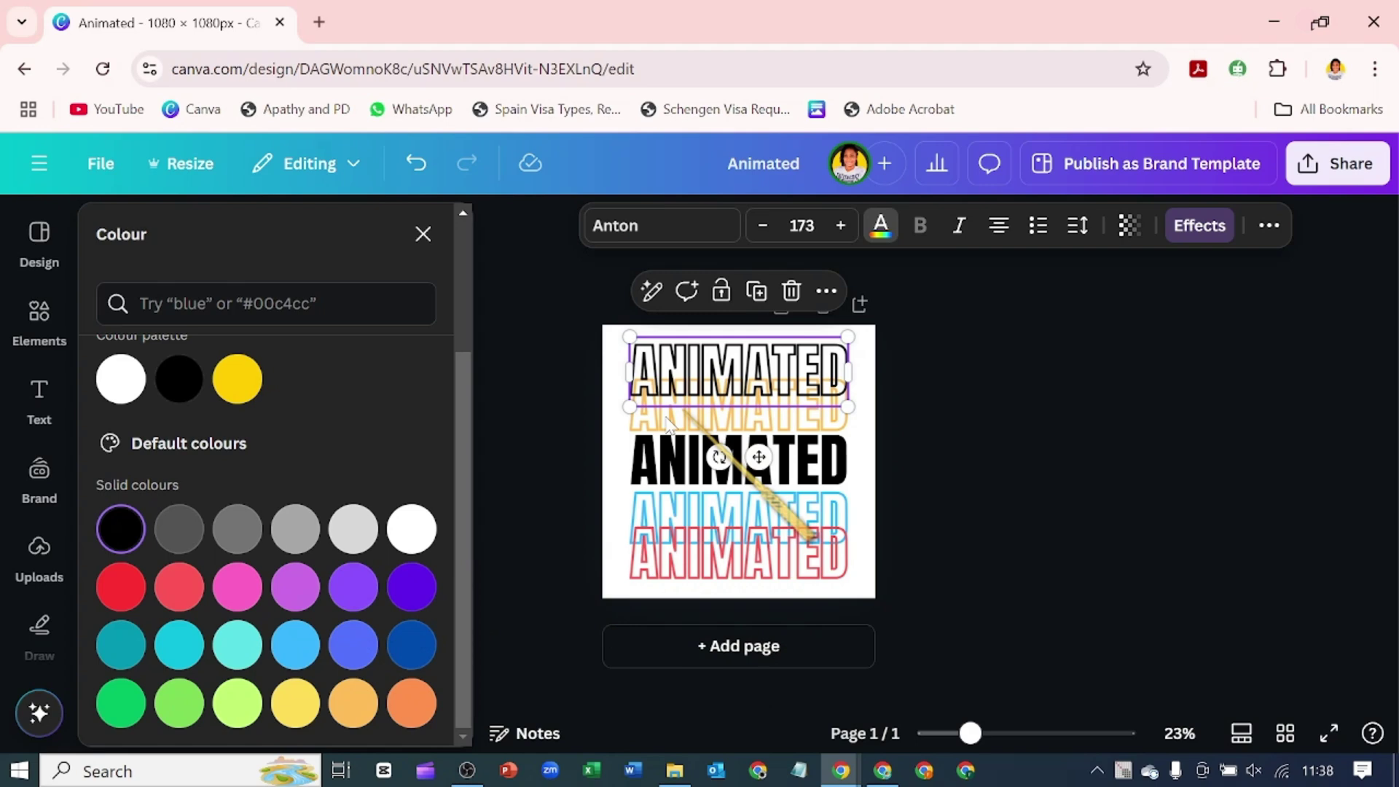
left_click(120, 703)
Select all five ANIMATED texts and middle-align them into one overlapping line
left_click_drag(754, 326, 796, 624)
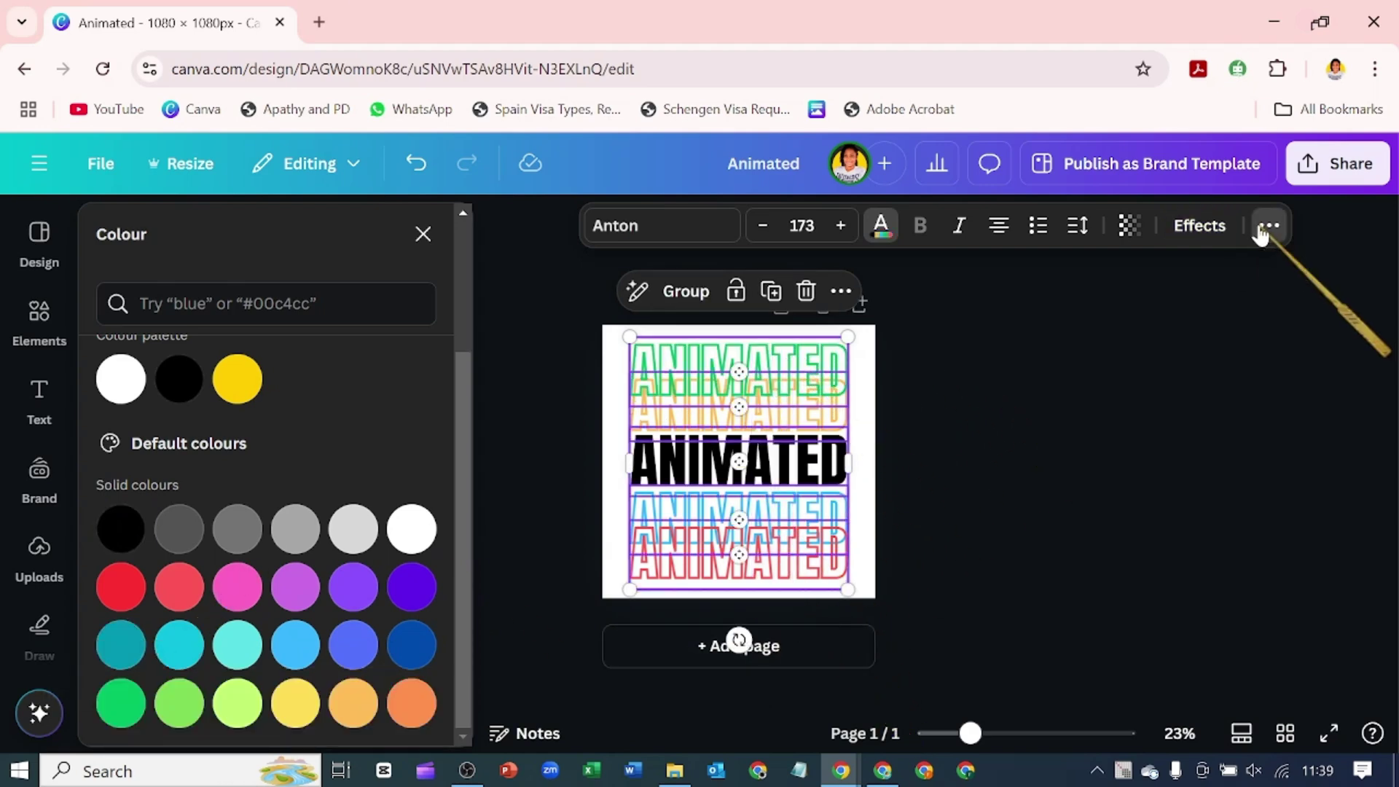
left_click(1266, 227)
left_click(1197, 275)
left_click(202, 572)
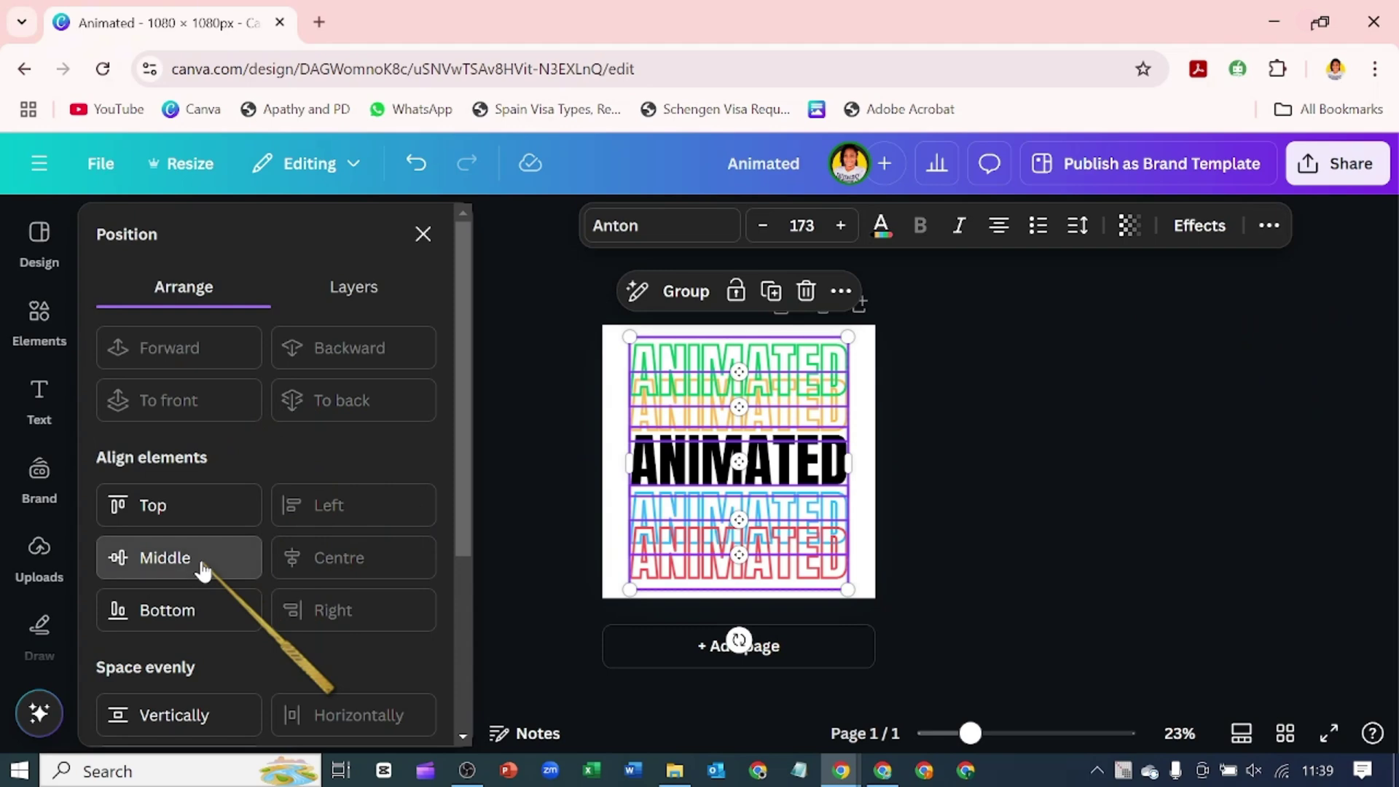
left_click(368, 284)
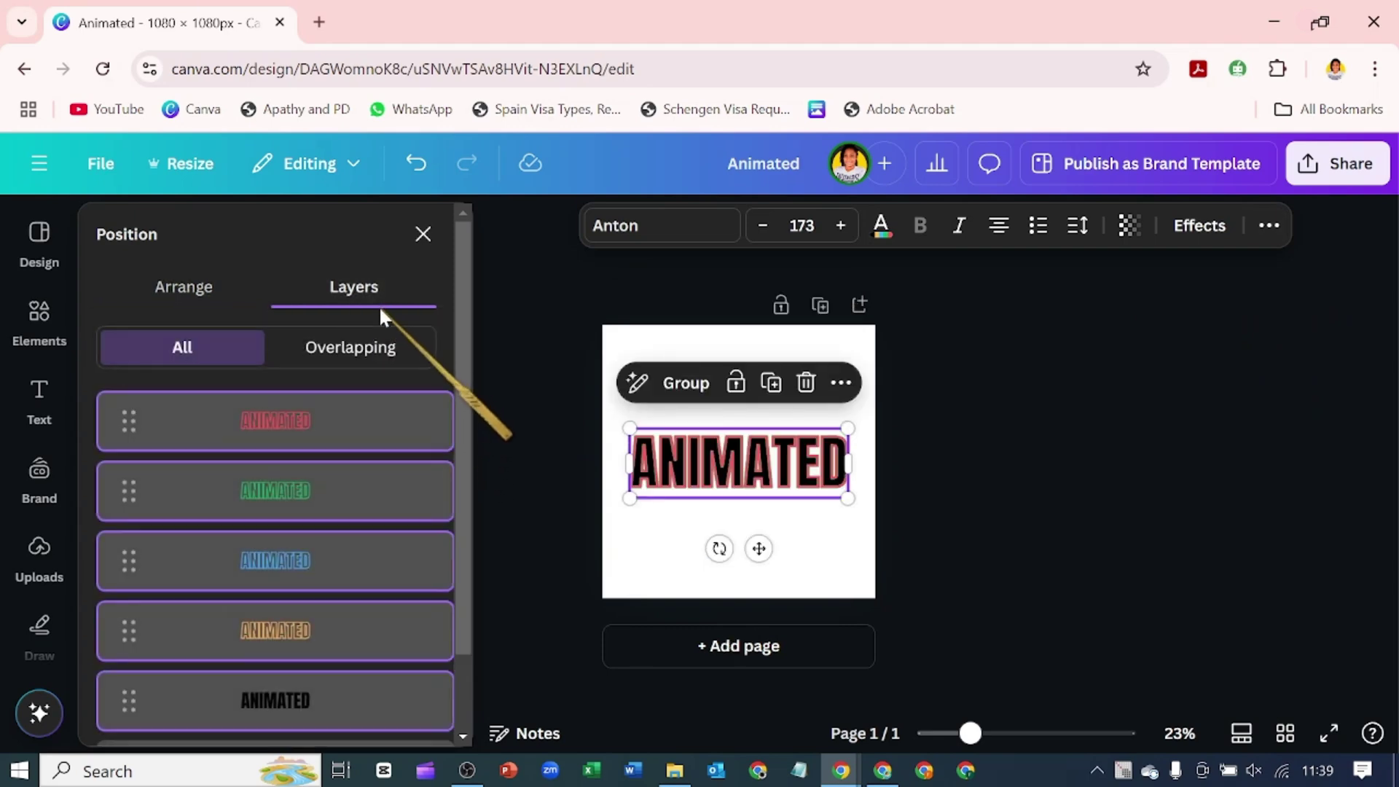
Duplicate the page, then move the red and green copies below the black text
left_click(820, 305)
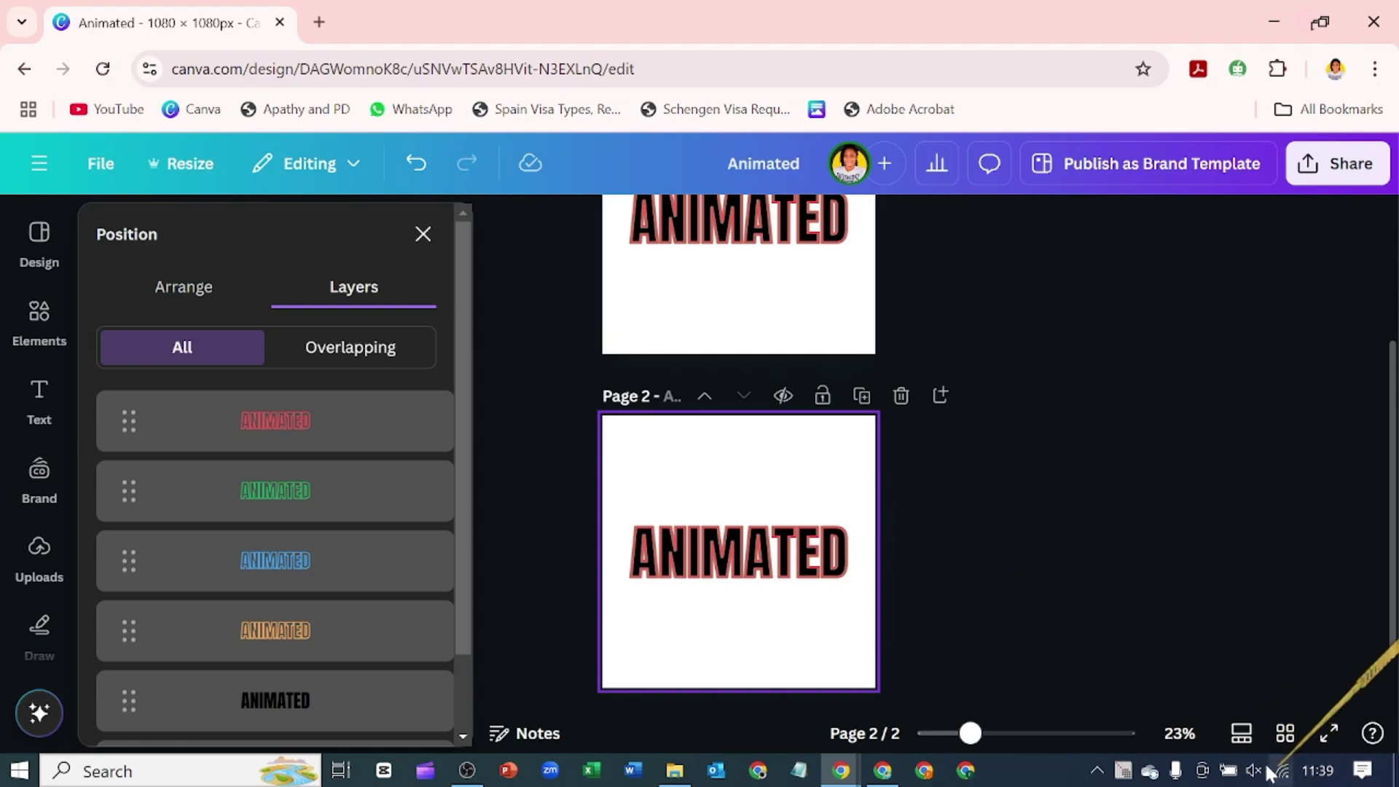
left_click(1239, 734)
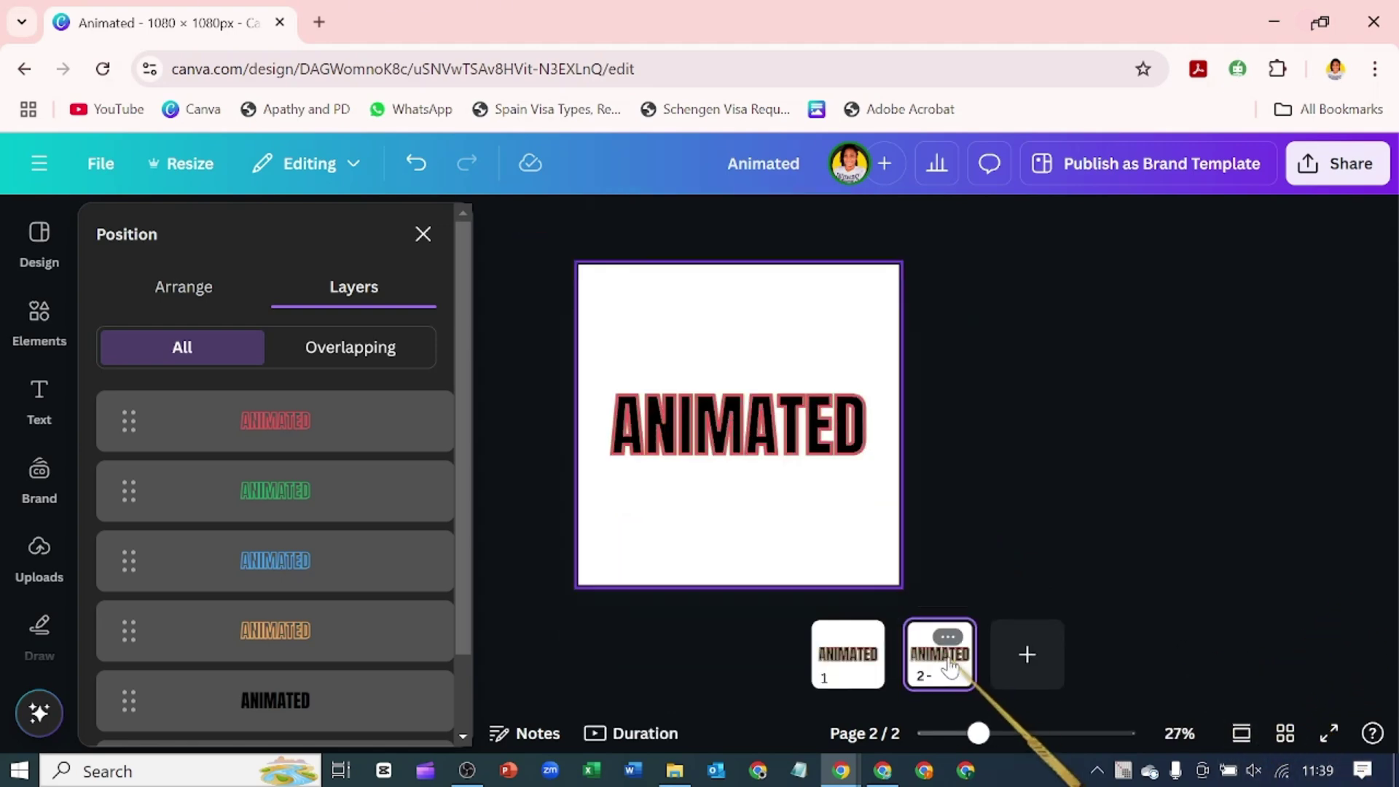
left_click(339, 638)
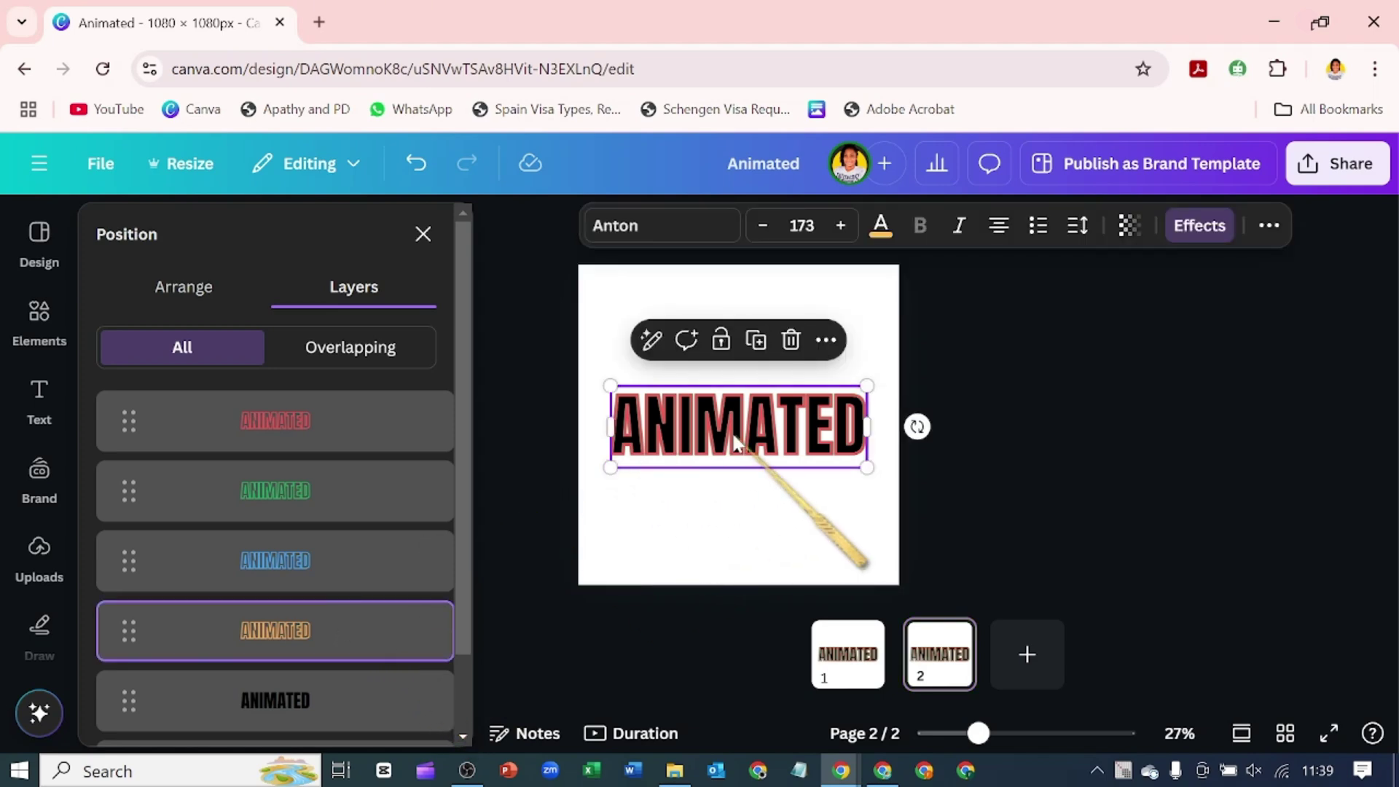
left_click_drag(734, 443, 736, 482)
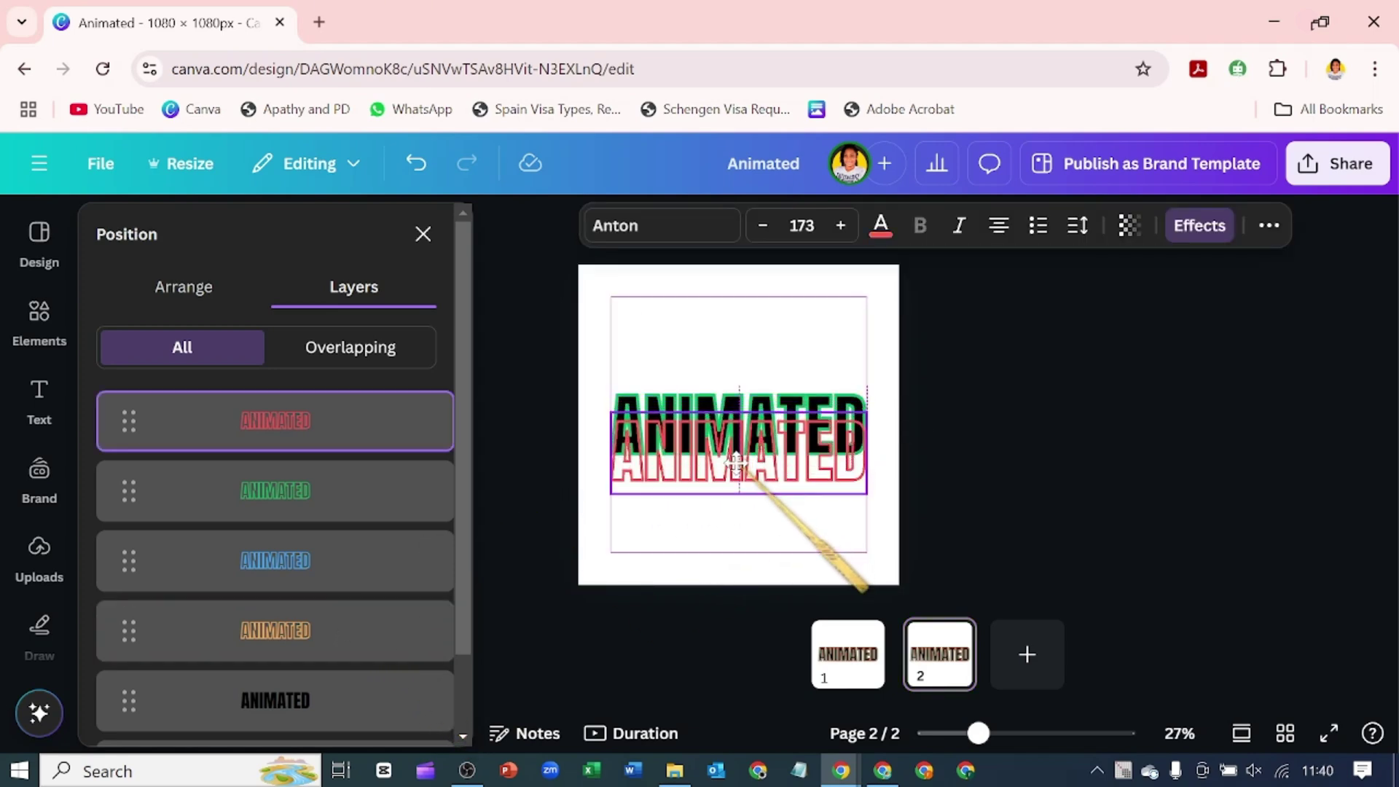
left_click(339, 522)
left_click_drag(693, 423, 698, 503)
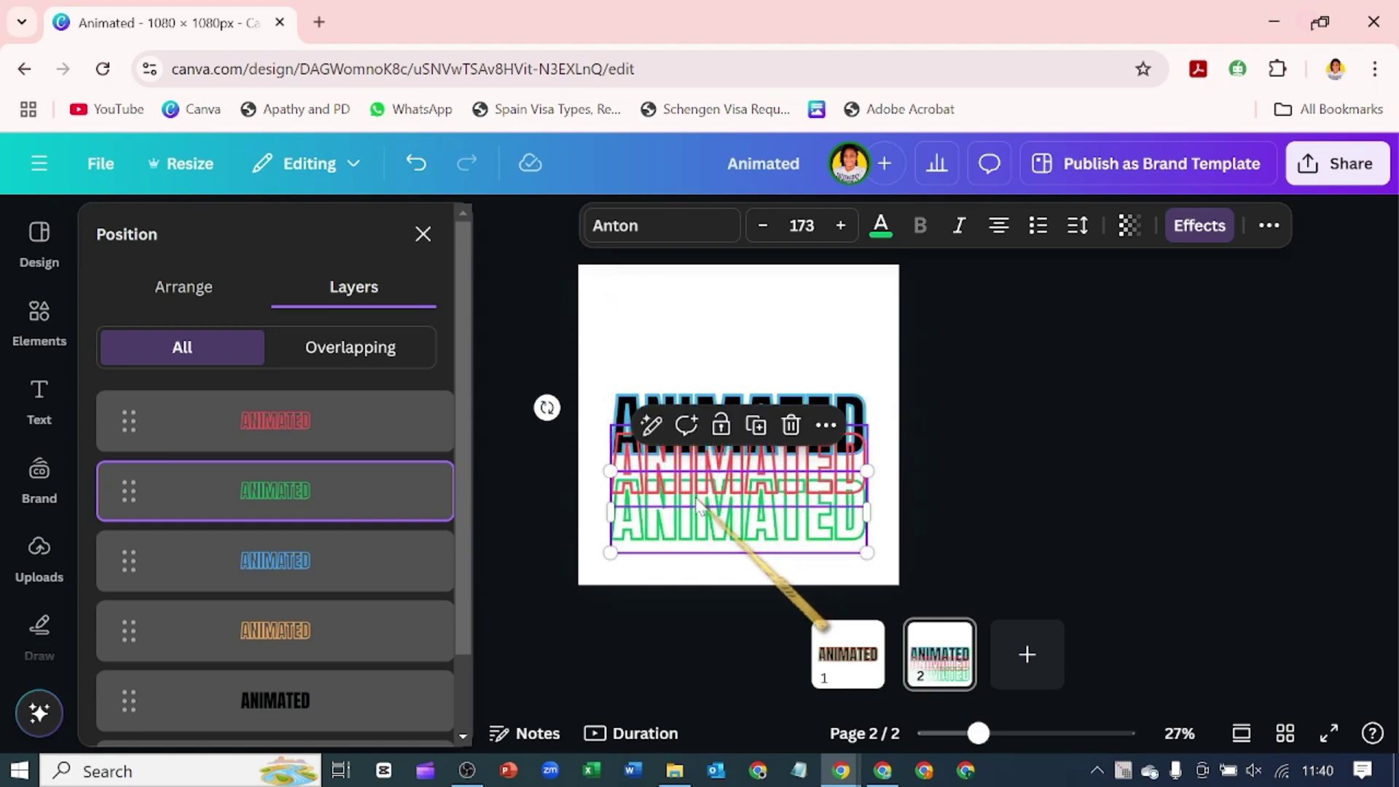
Move the blue and orange copies above the black text and bring the black layer to the front
left_click(321, 574)
left_click_drag(729, 416, 692, 355)
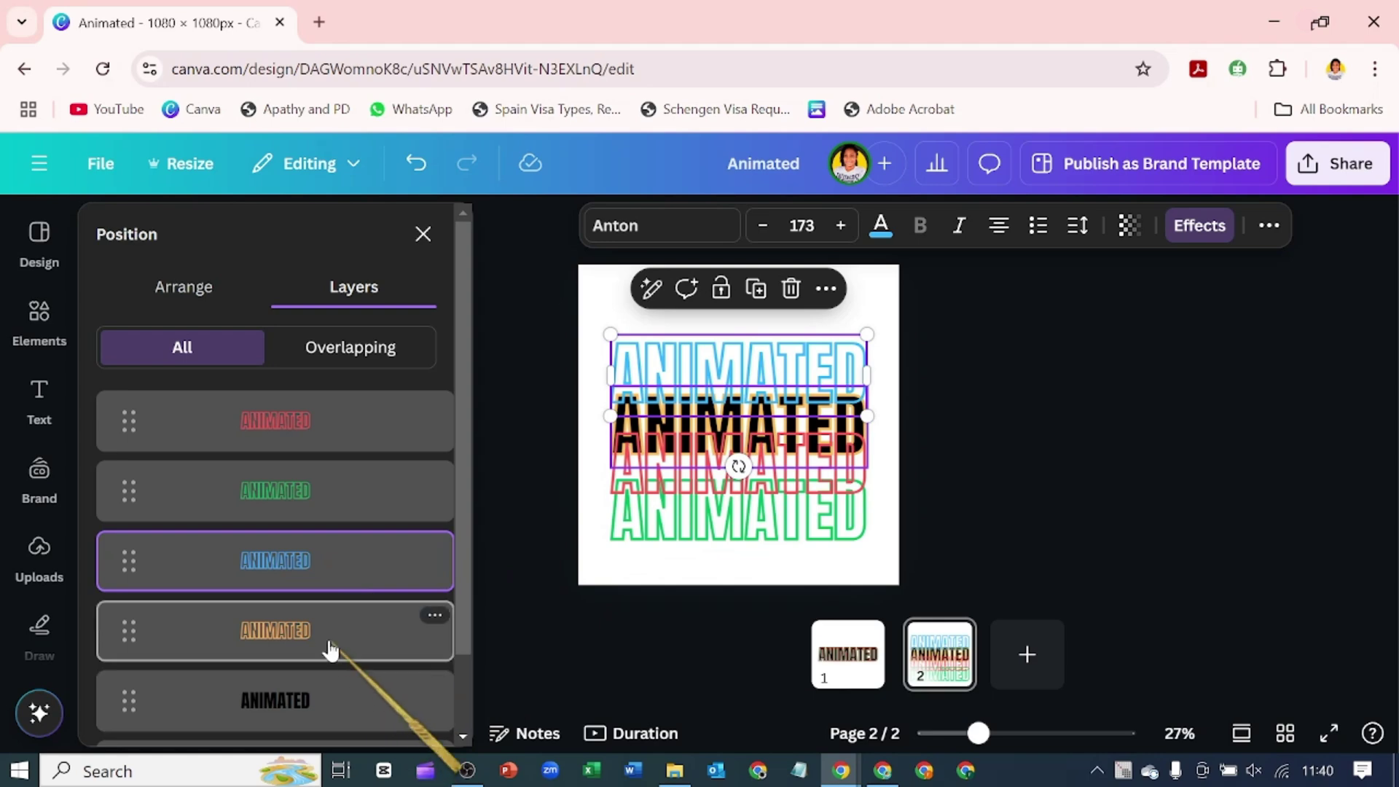
left_click(330, 649)
left_click_drag(729, 413, 723, 314)
left_click_drag(381, 700, 401, 403)
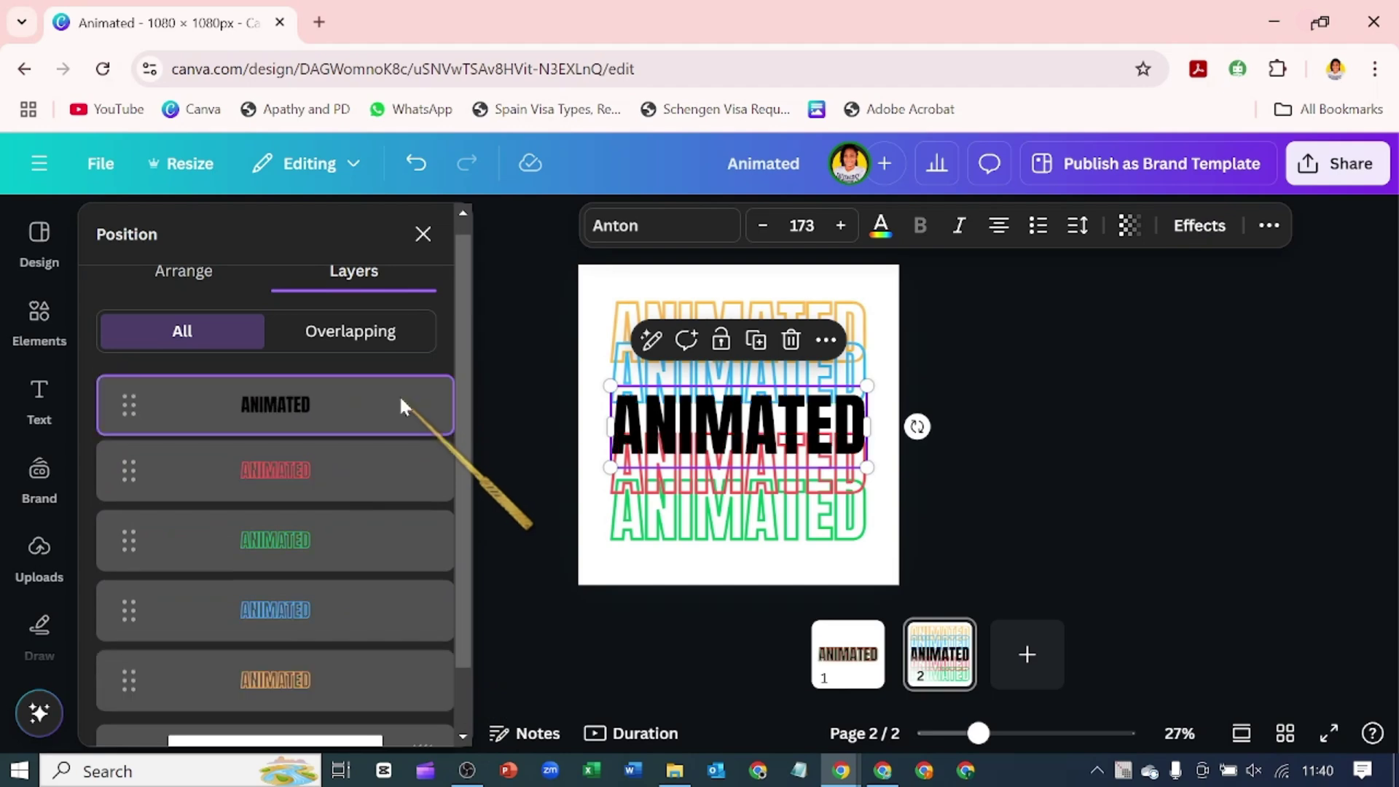
Duplicate the plain black page 1 and move the copy to the end
left_click(846, 667)
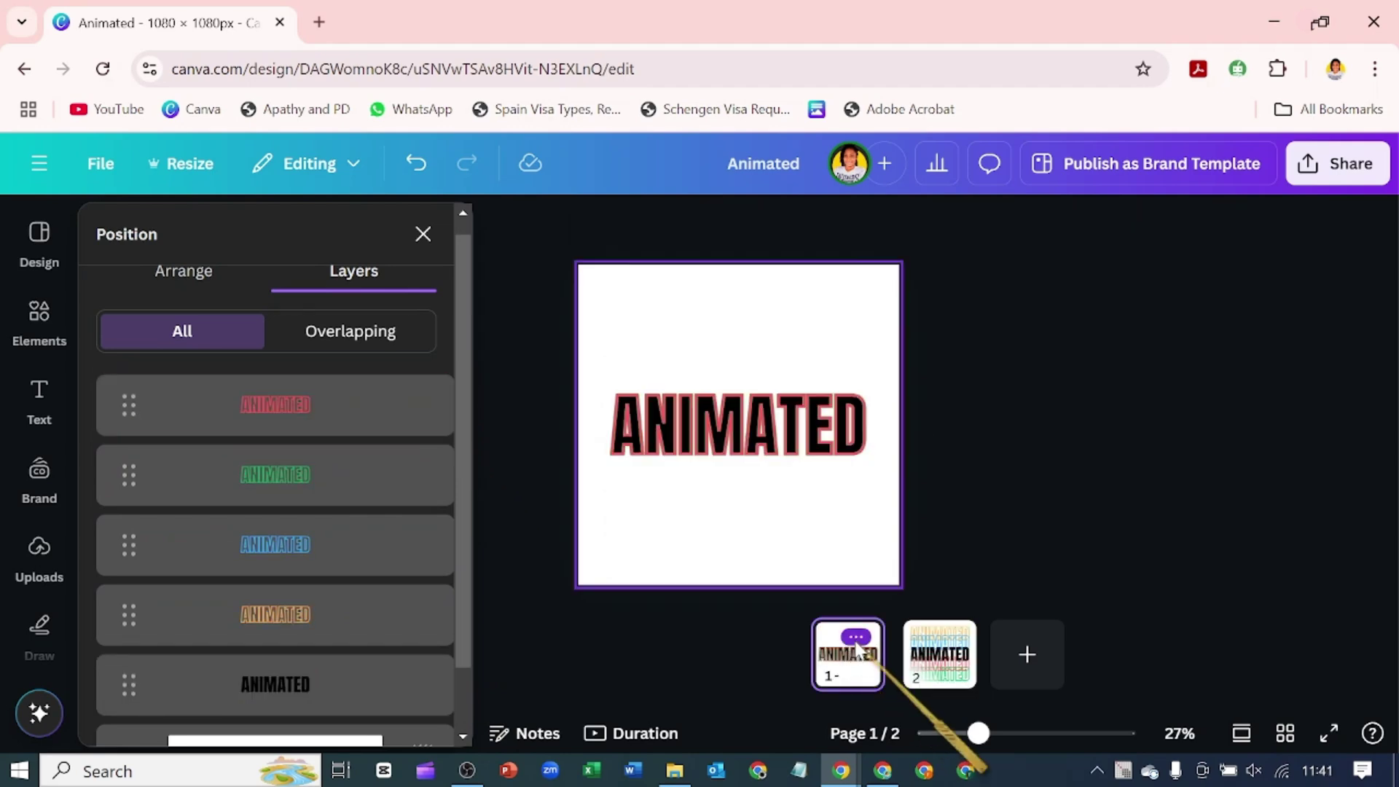
left_click(856, 639)
left_click(951, 379)
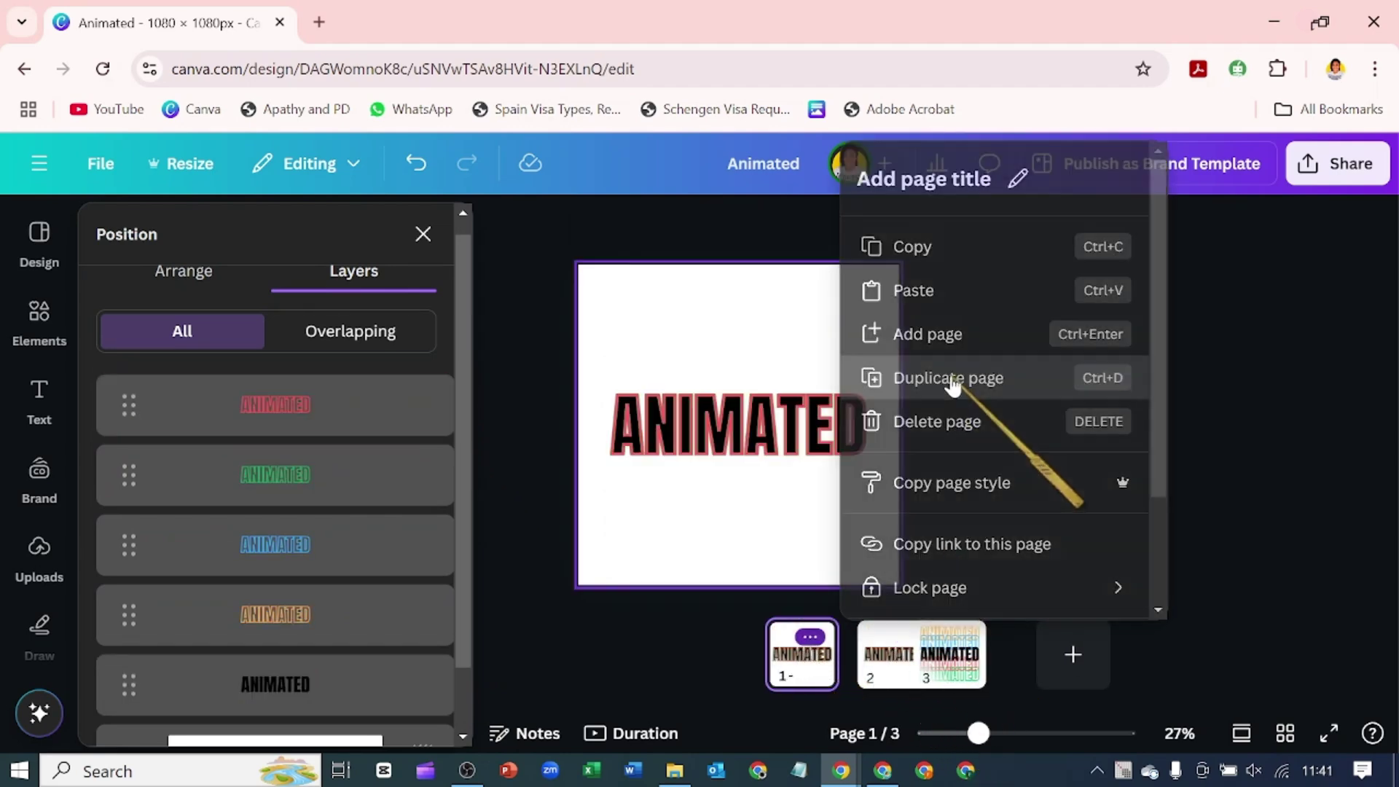
left_click_drag(905, 676, 1015, 671)
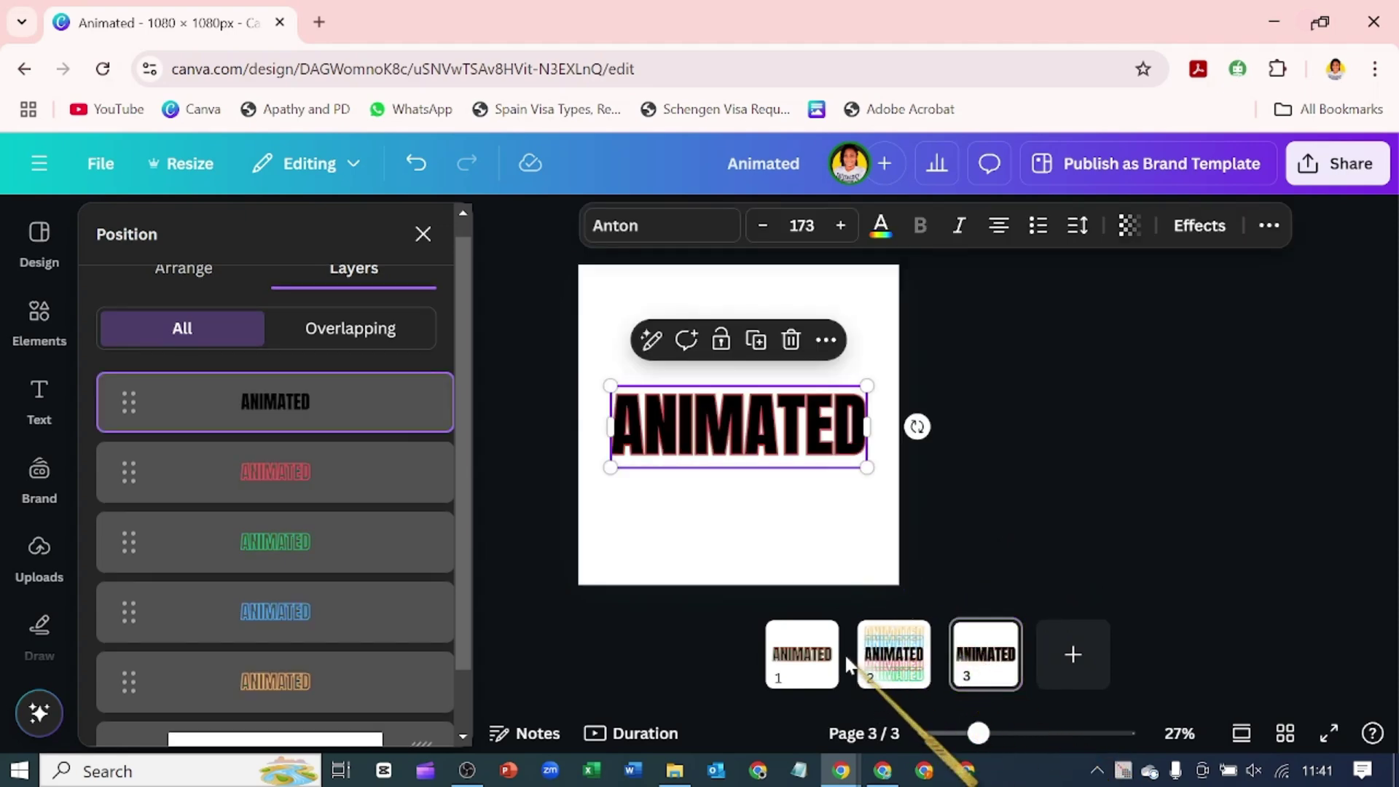
Add 1-second Match & Move transitions between pages 1–2 and 2–3
mouse_move(847, 660)
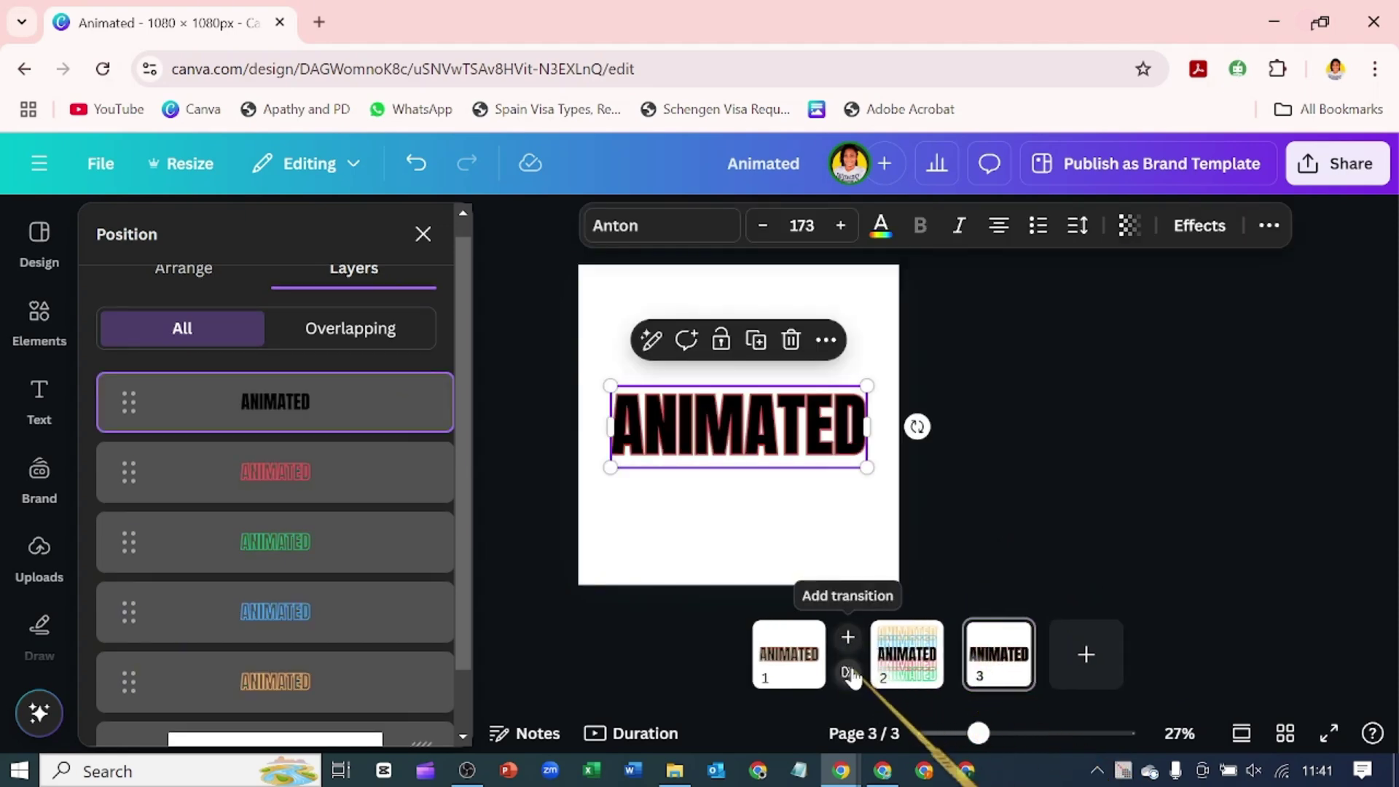
left_click(849, 673)
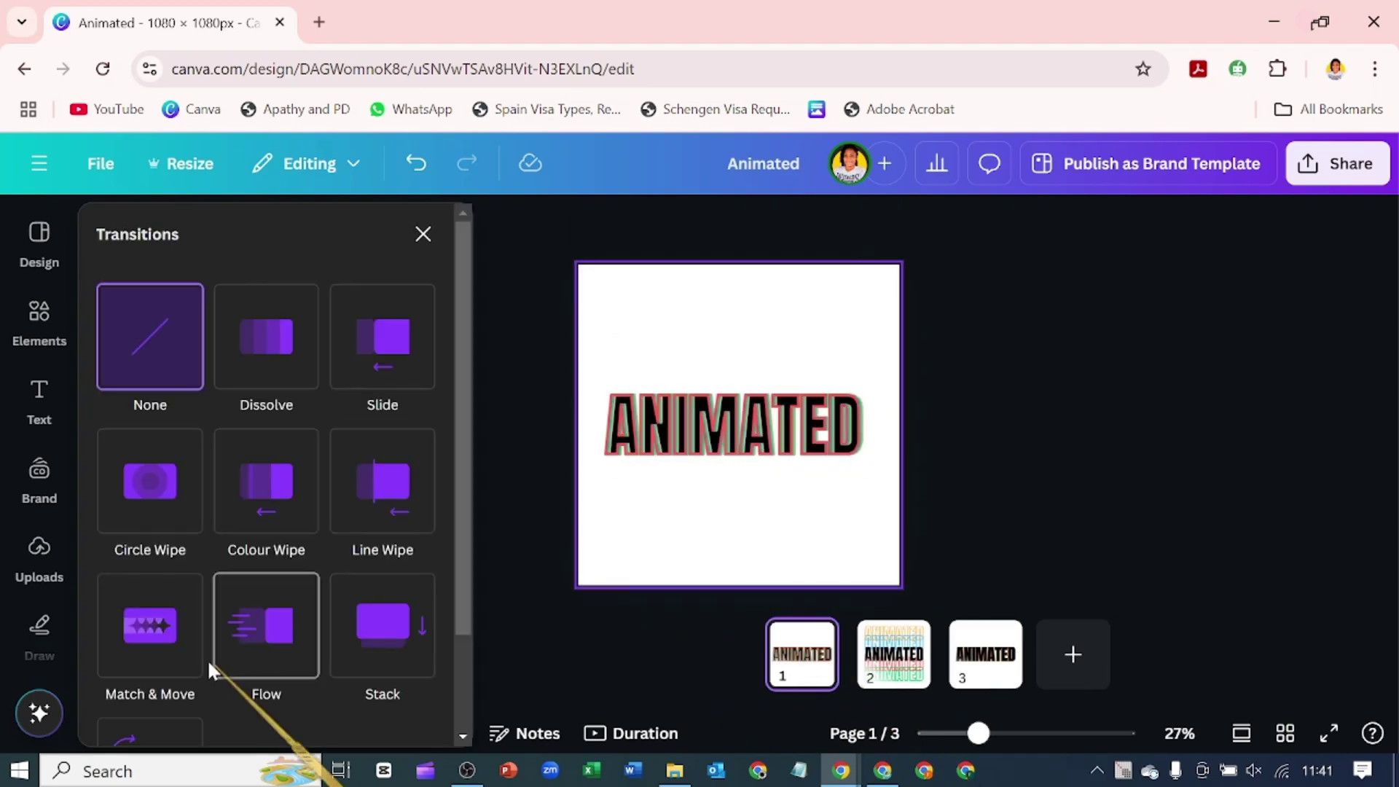
left_click(180, 654)
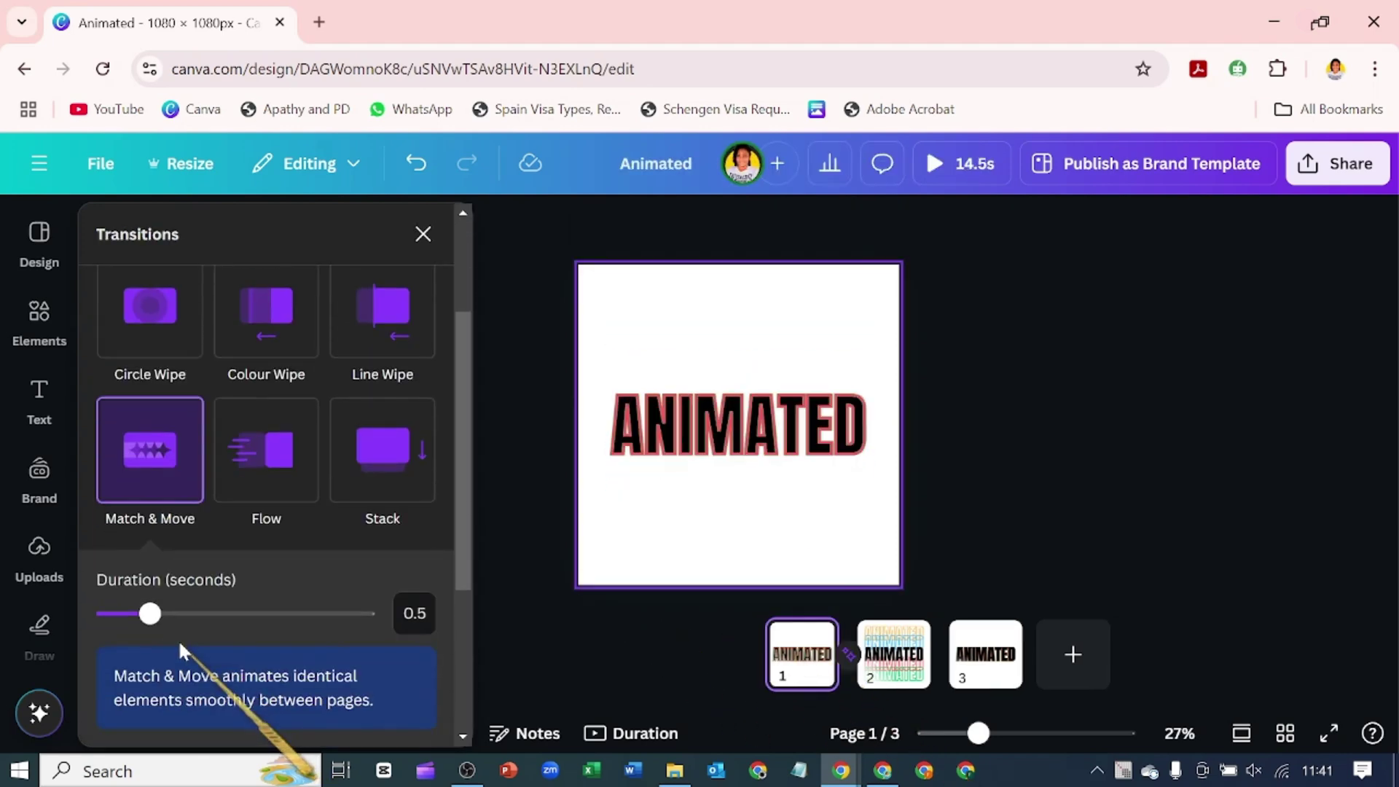
left_click_drag(150, 616, 204, 621)
scroll(233, 634, "down", 3)
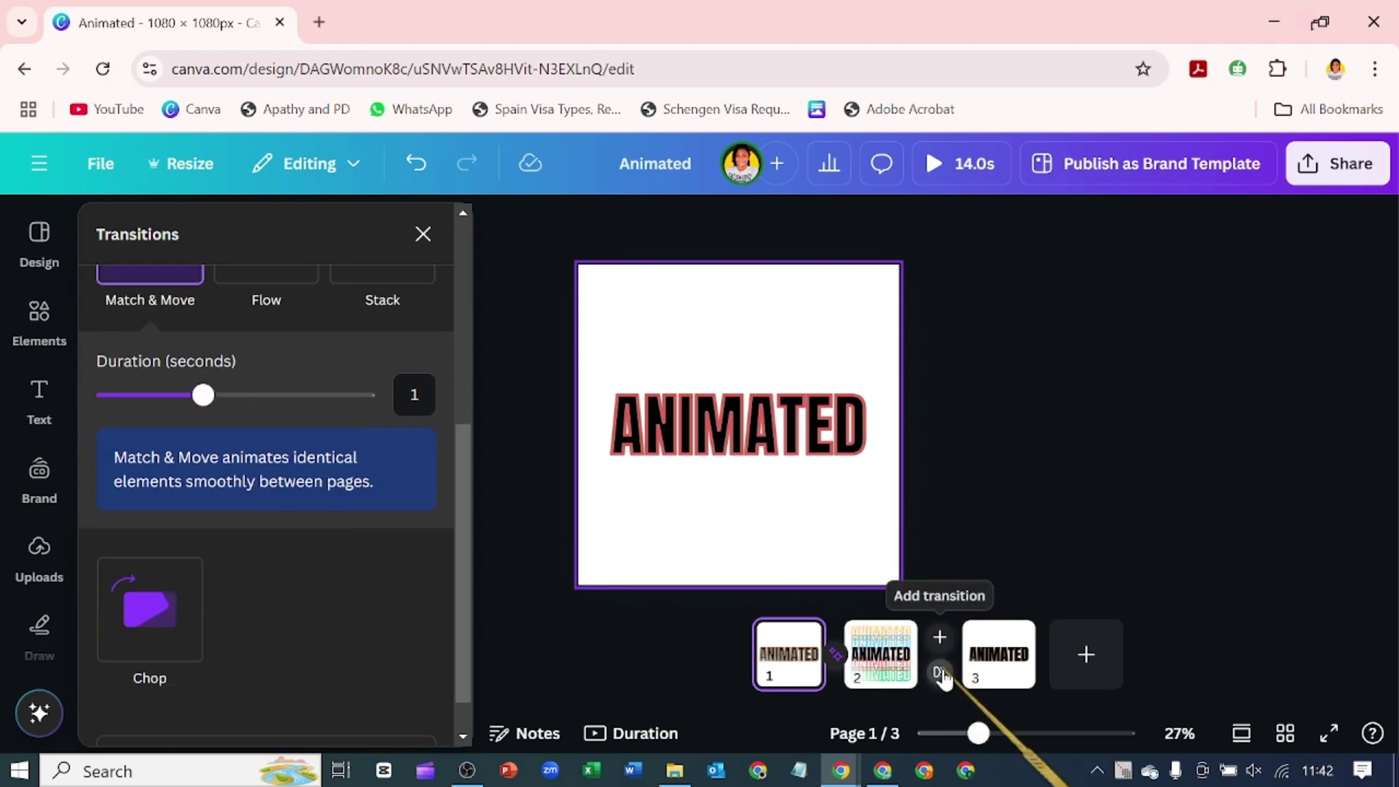
left_click(941, 673)
left_click(187, 447)
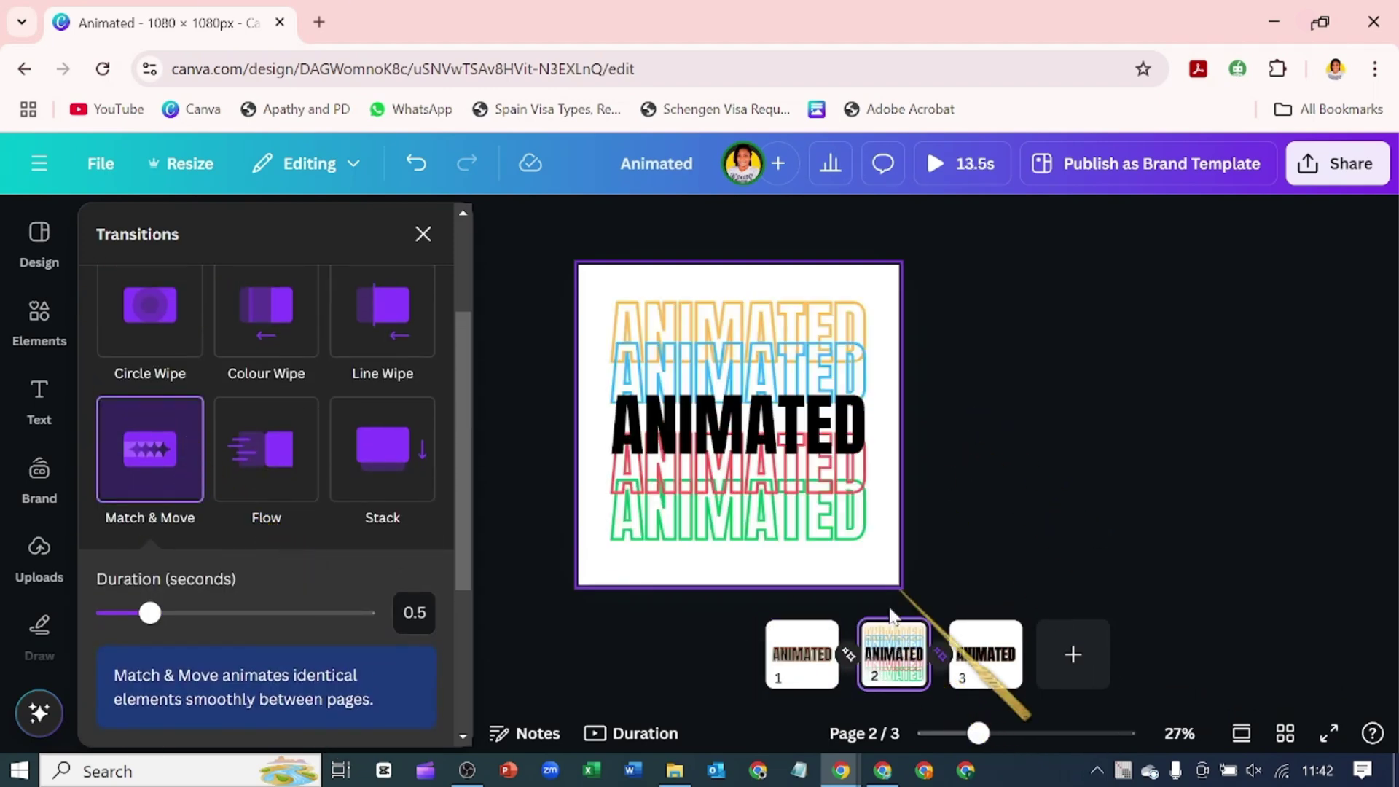
left_click(818, 674)
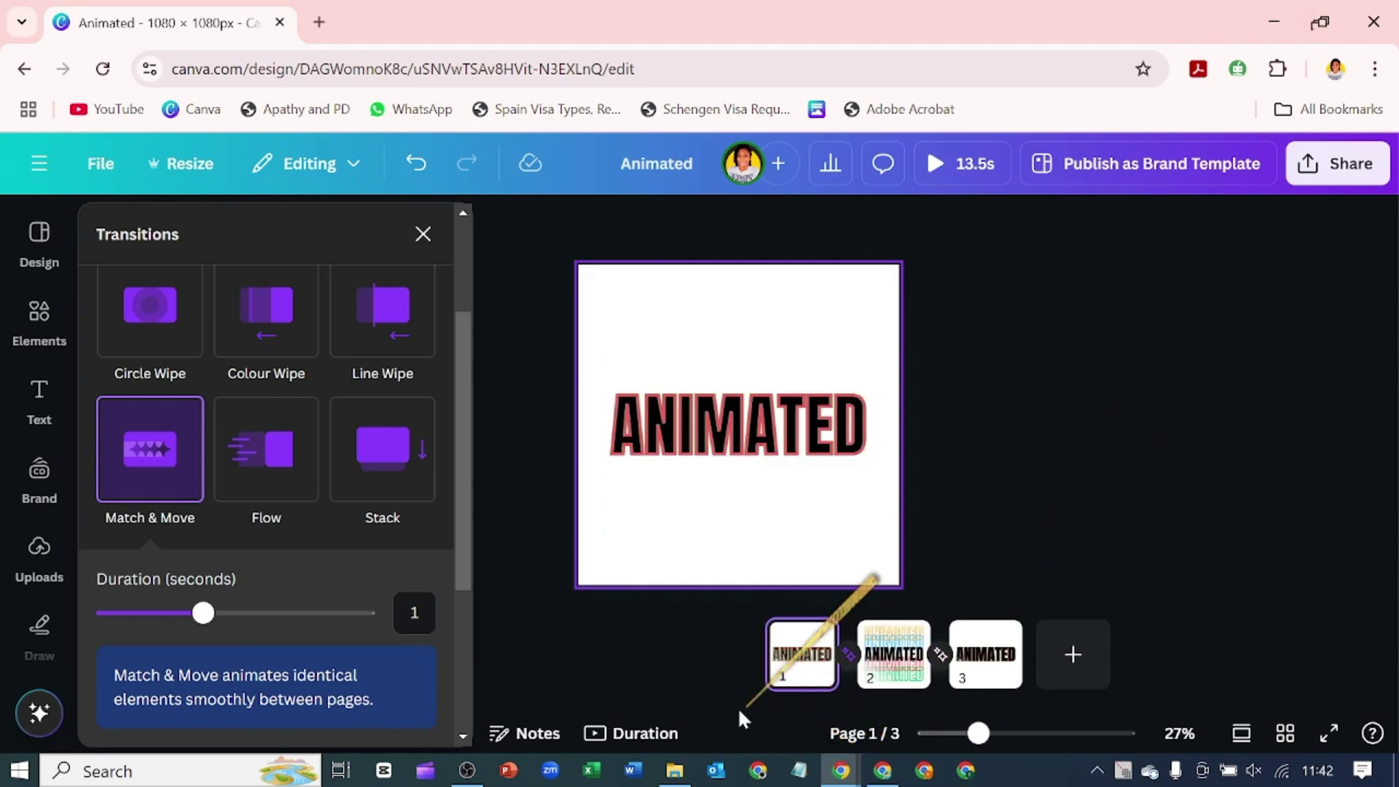
left_click(803, 538)
Set the page timing to 1.1 s for all pages and preview the animation
left_click(992, 226)
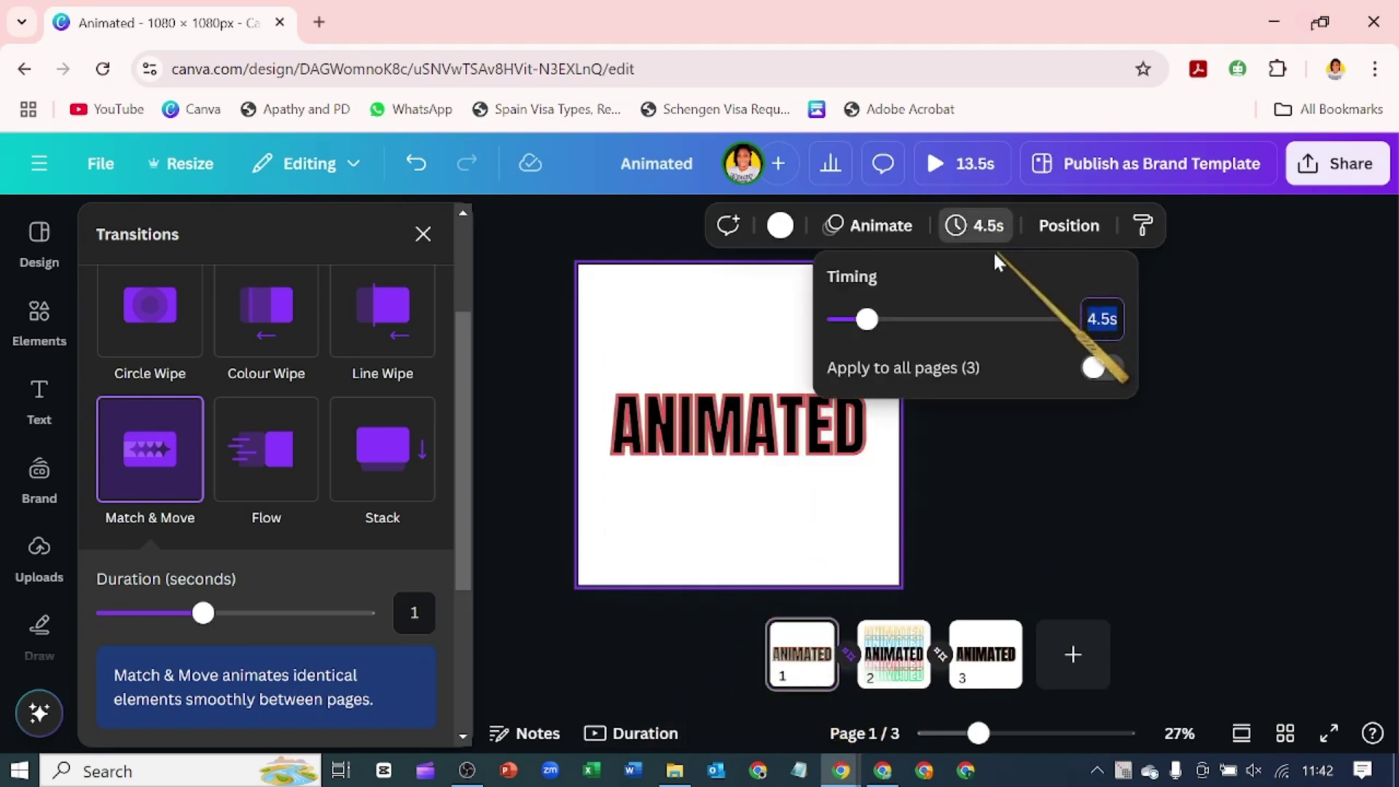
type("1.1")
key("Return")
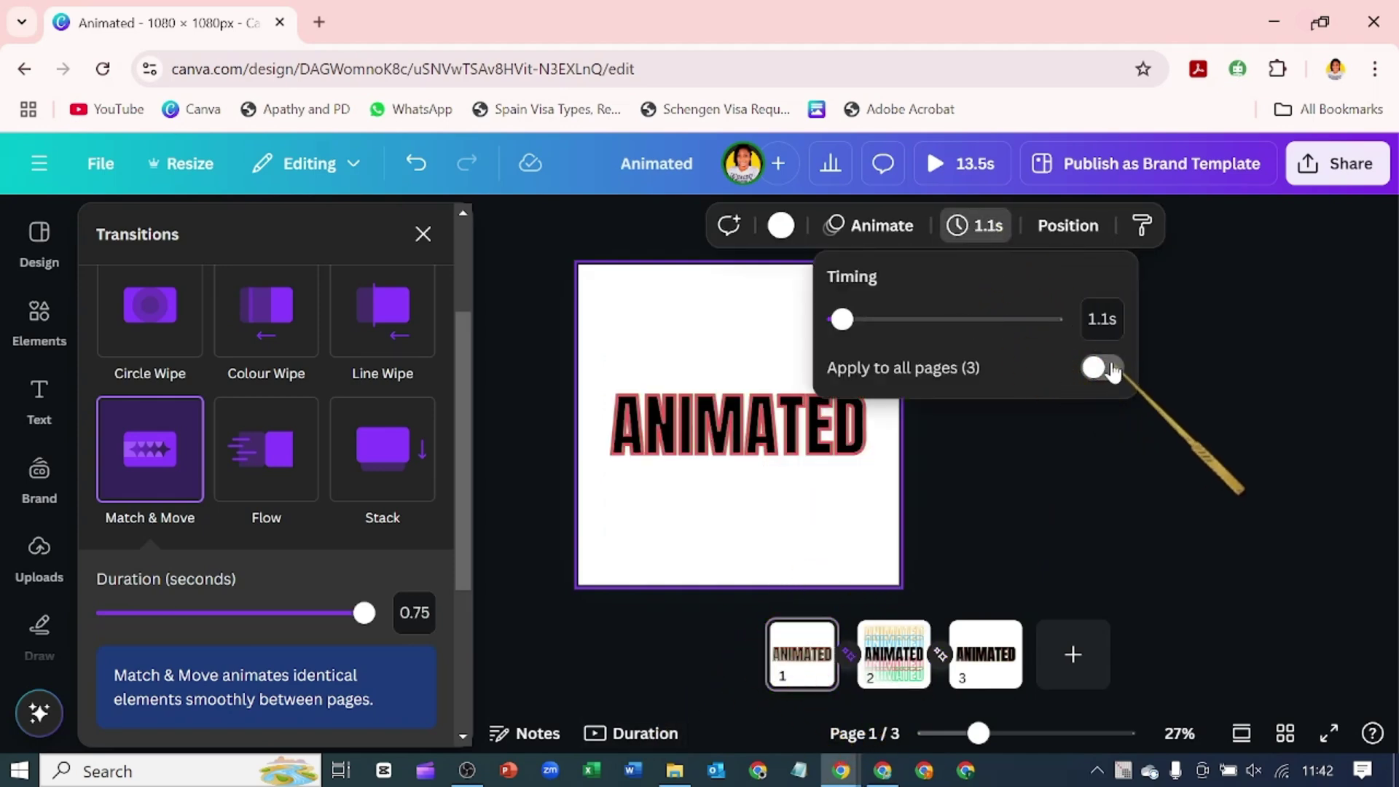
left_click(1104, 368)
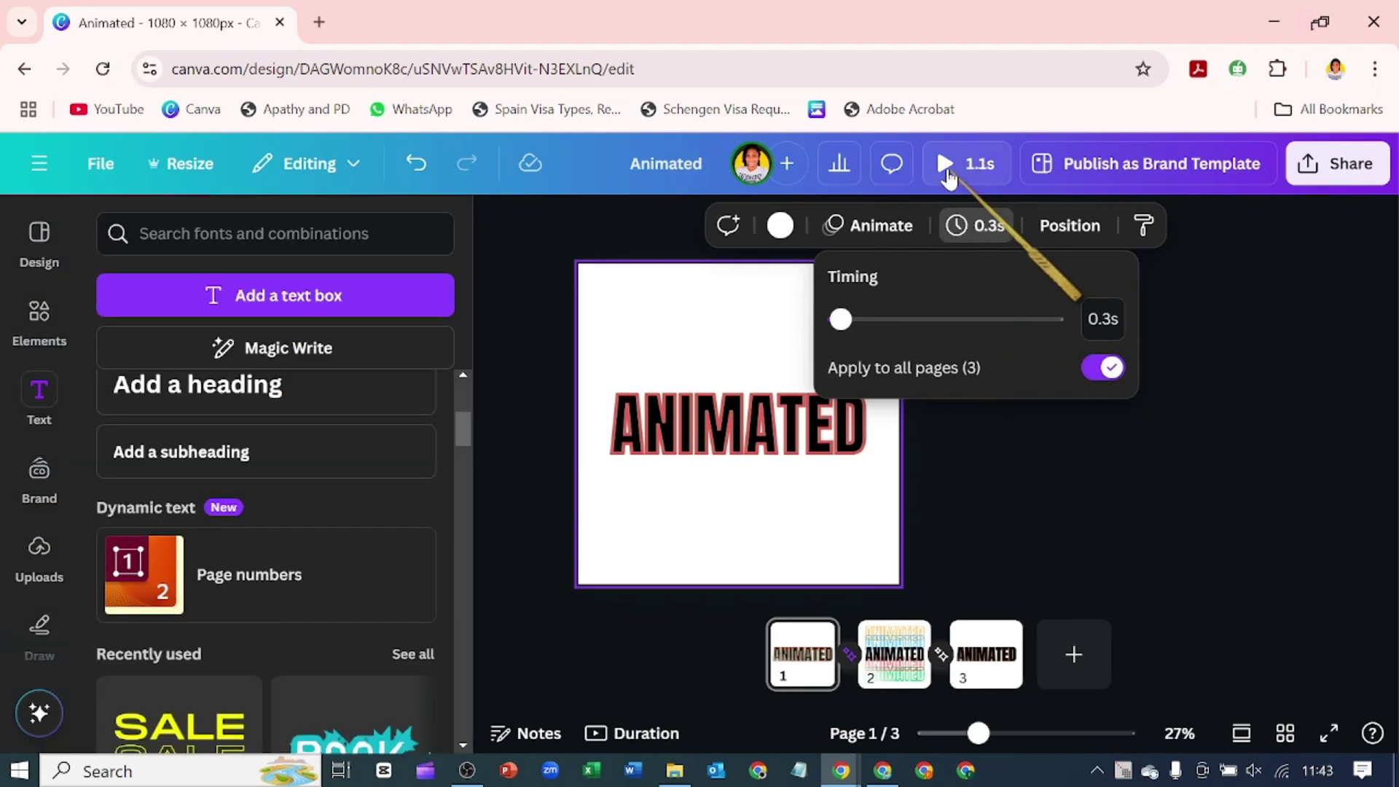
left_click(944, 170)
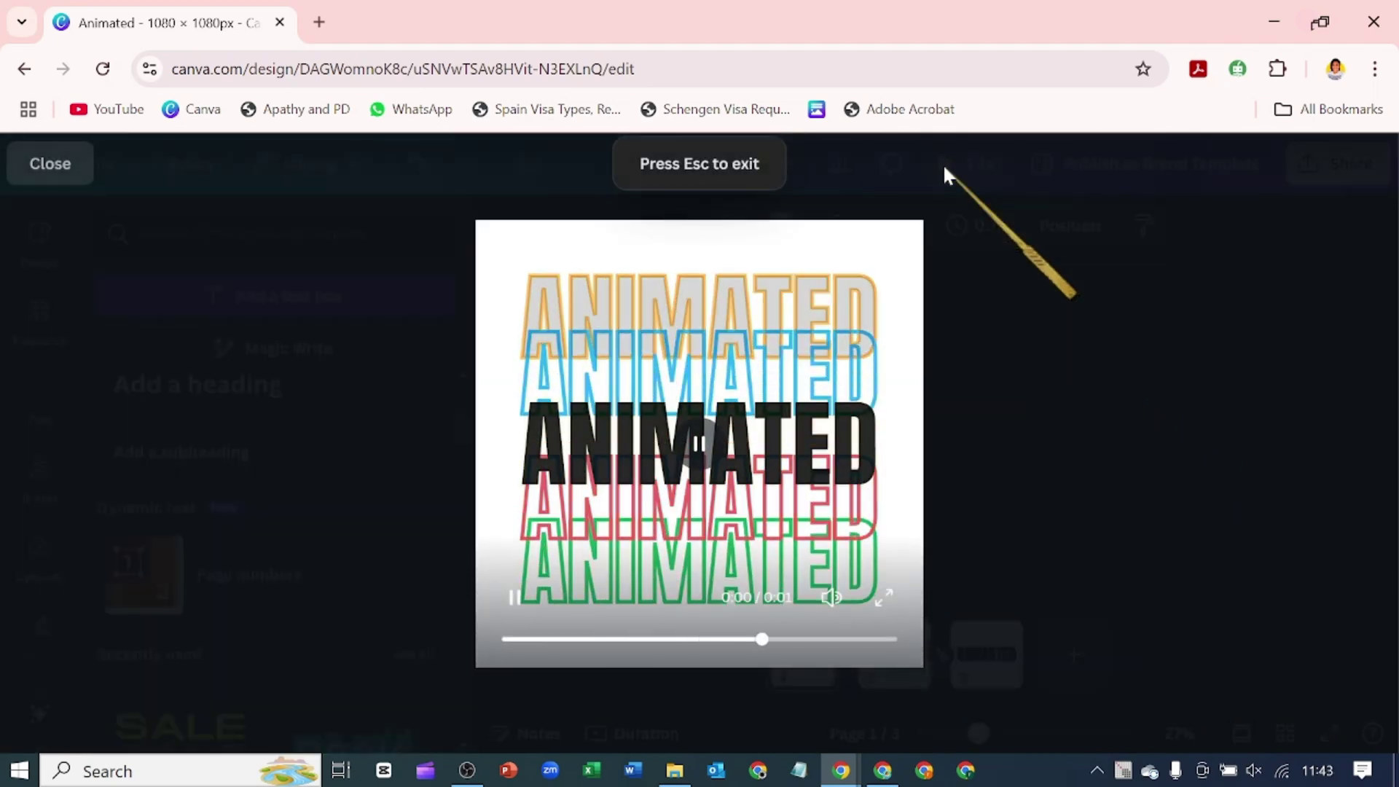
left_click(1024, 432)
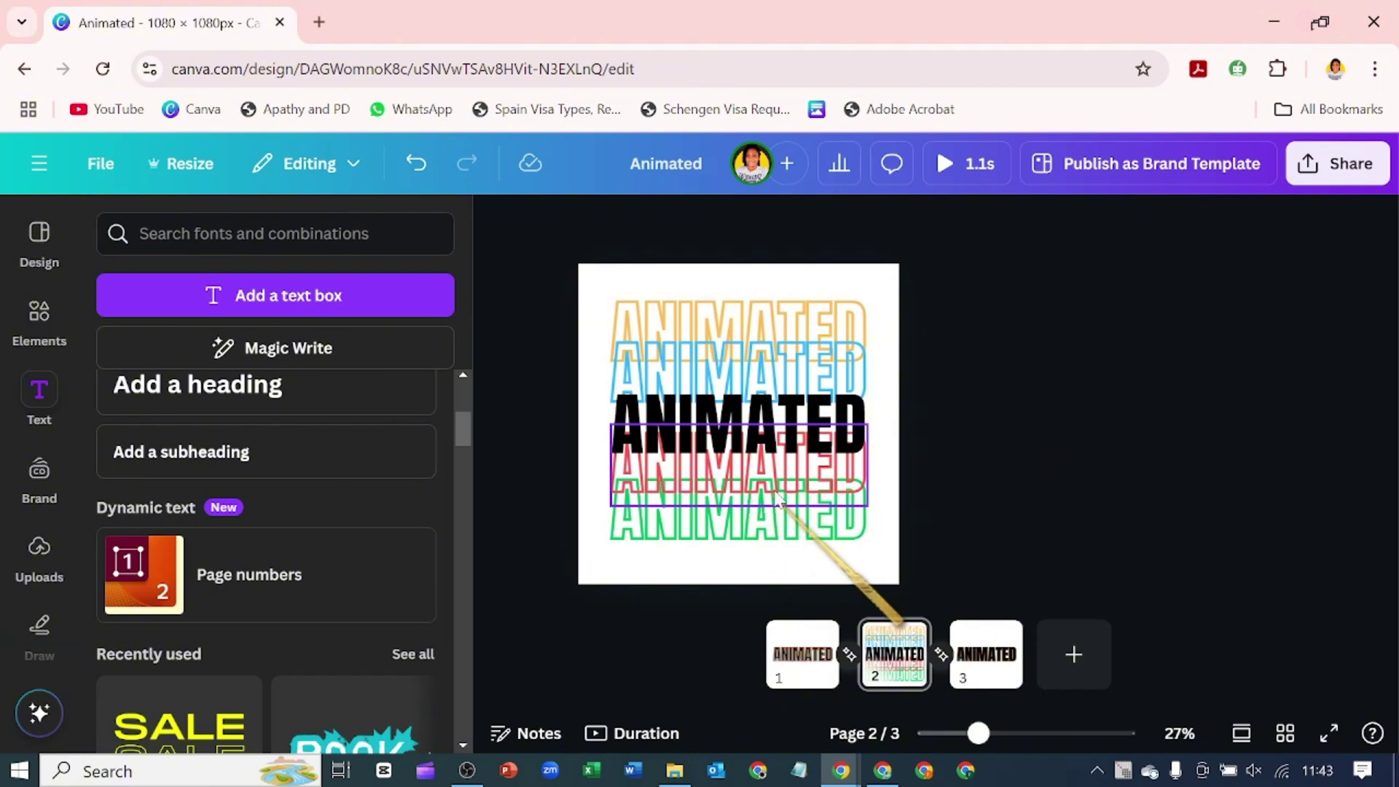
Download all three pages as a GIF at 1.2× size (1296 × 1296 px)
left_click(1324, 182)
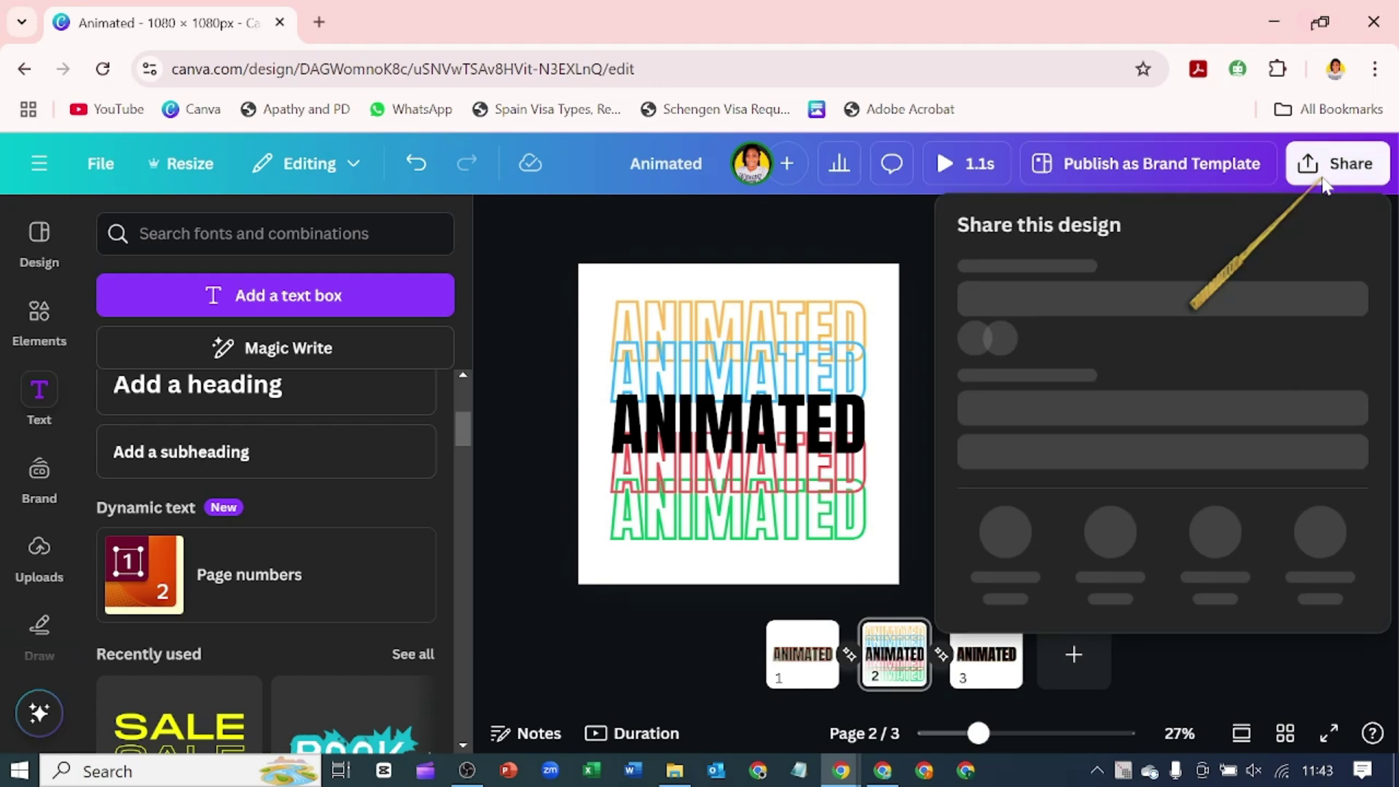
left_click(1003, 604)
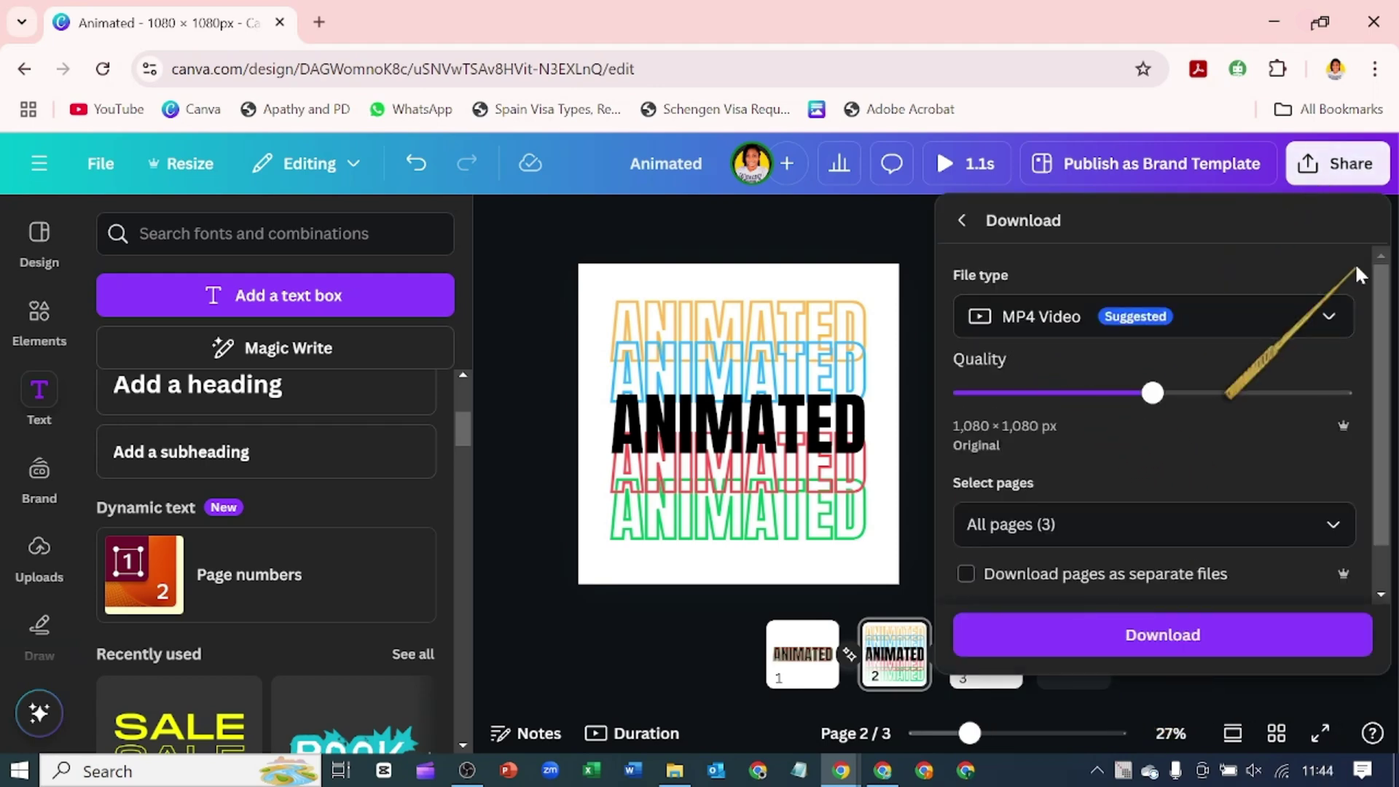
left_click(1328, 321)
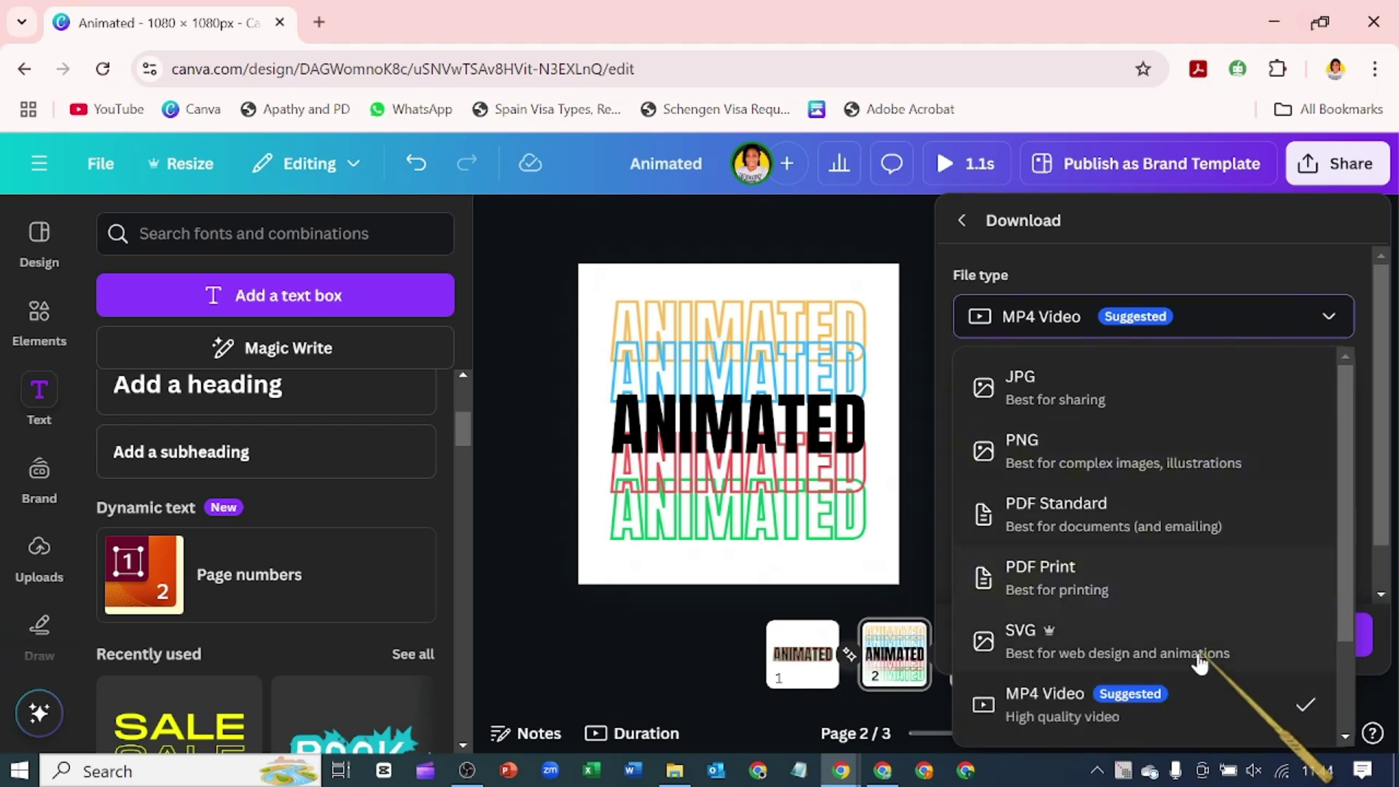
scroll(1167, 634, "down", 2)
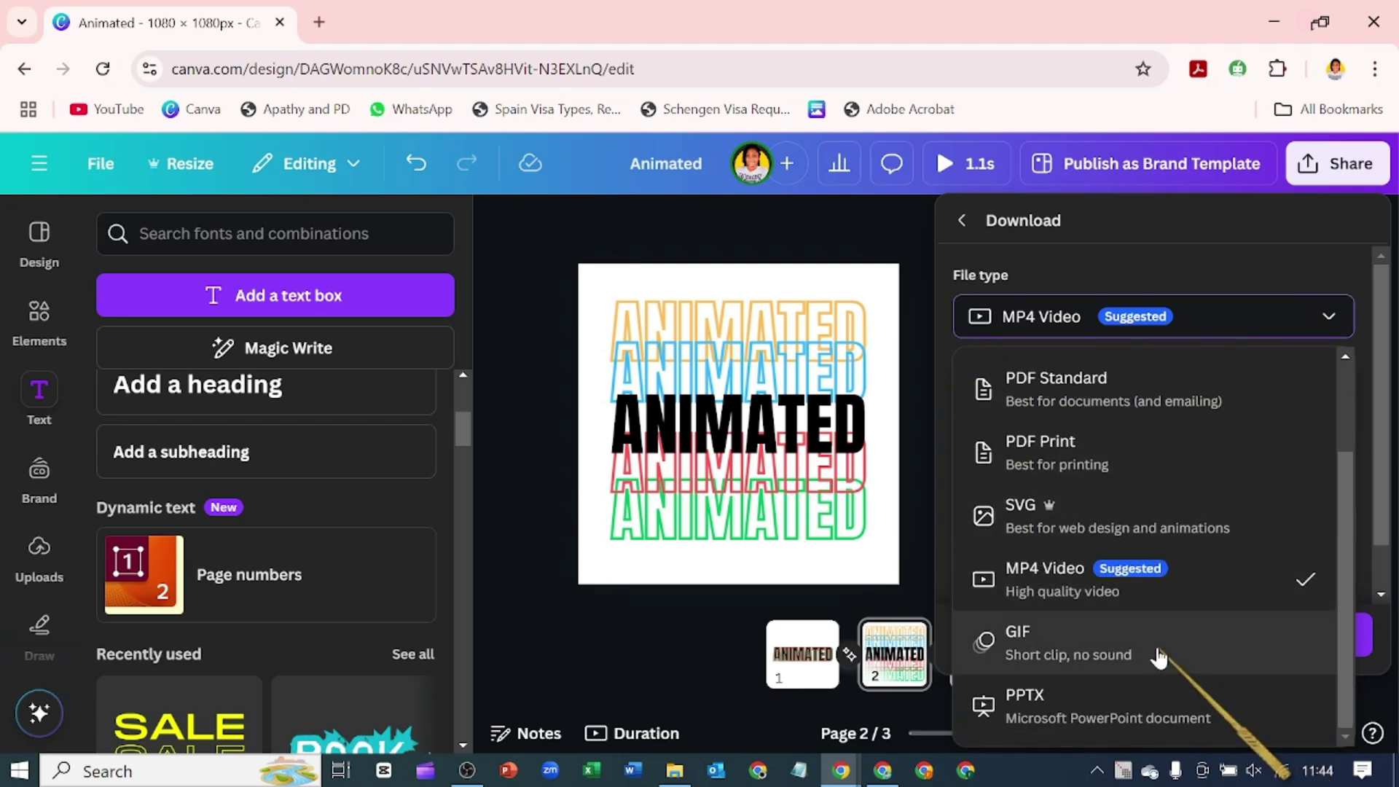
left_click(1159, 656)
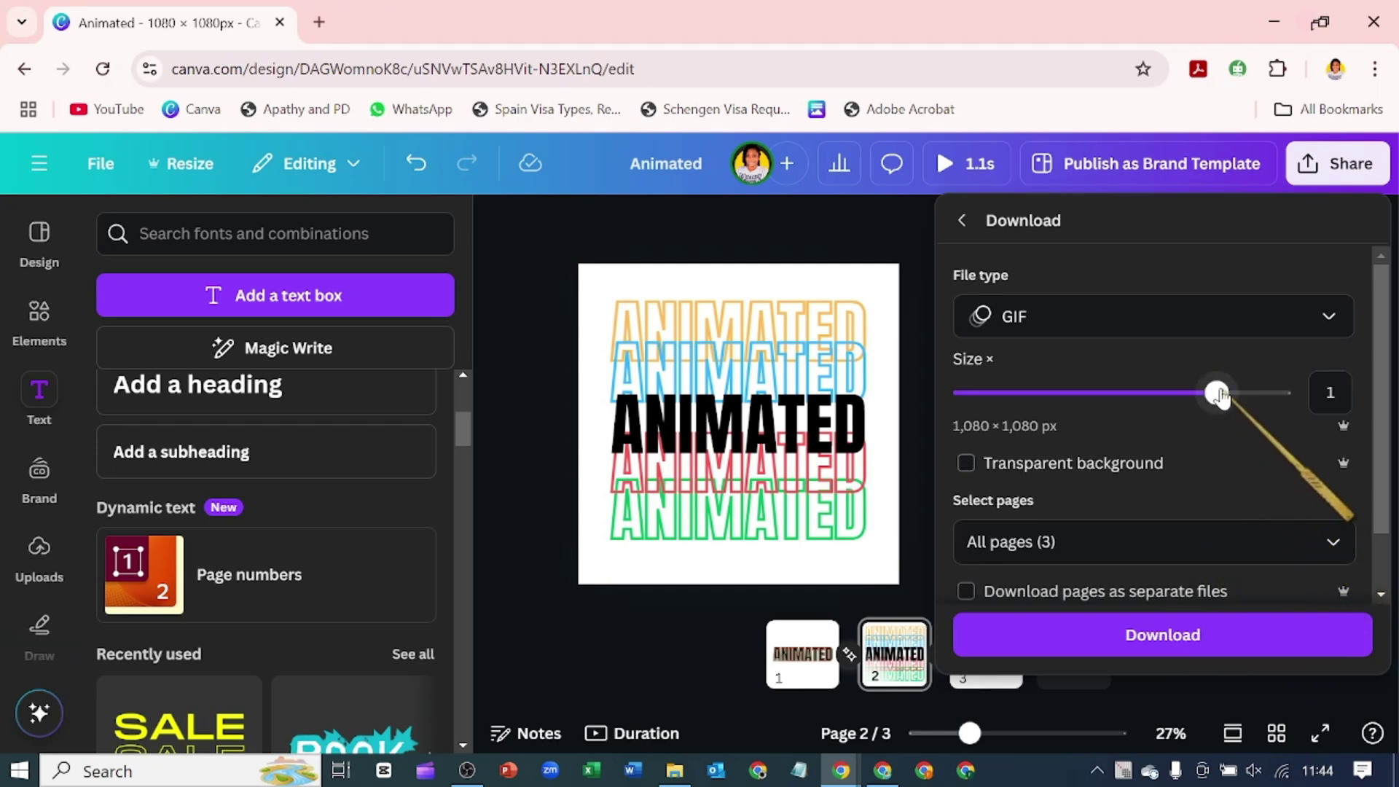
left_click_drag(1231, 396, 1301, 394)
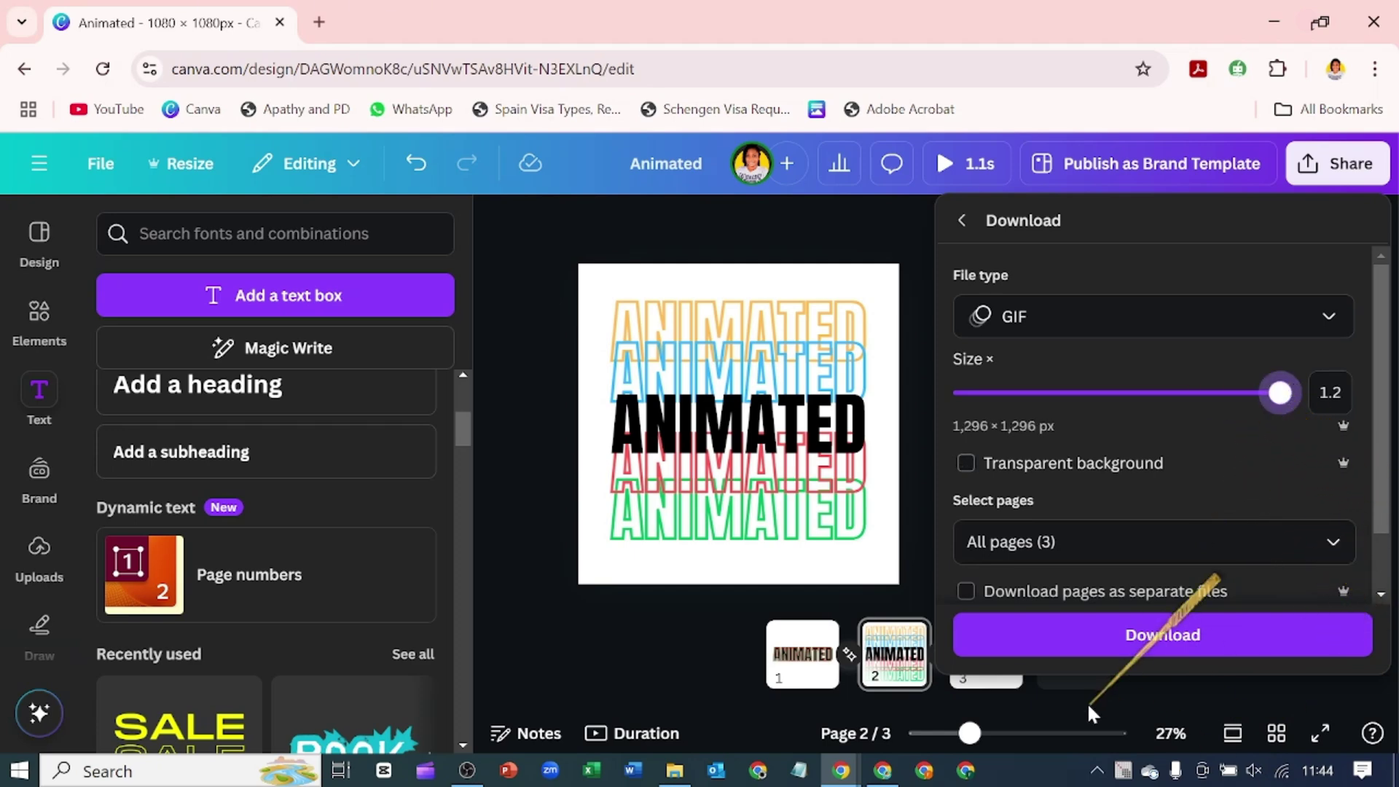
left_click(1164, 636)
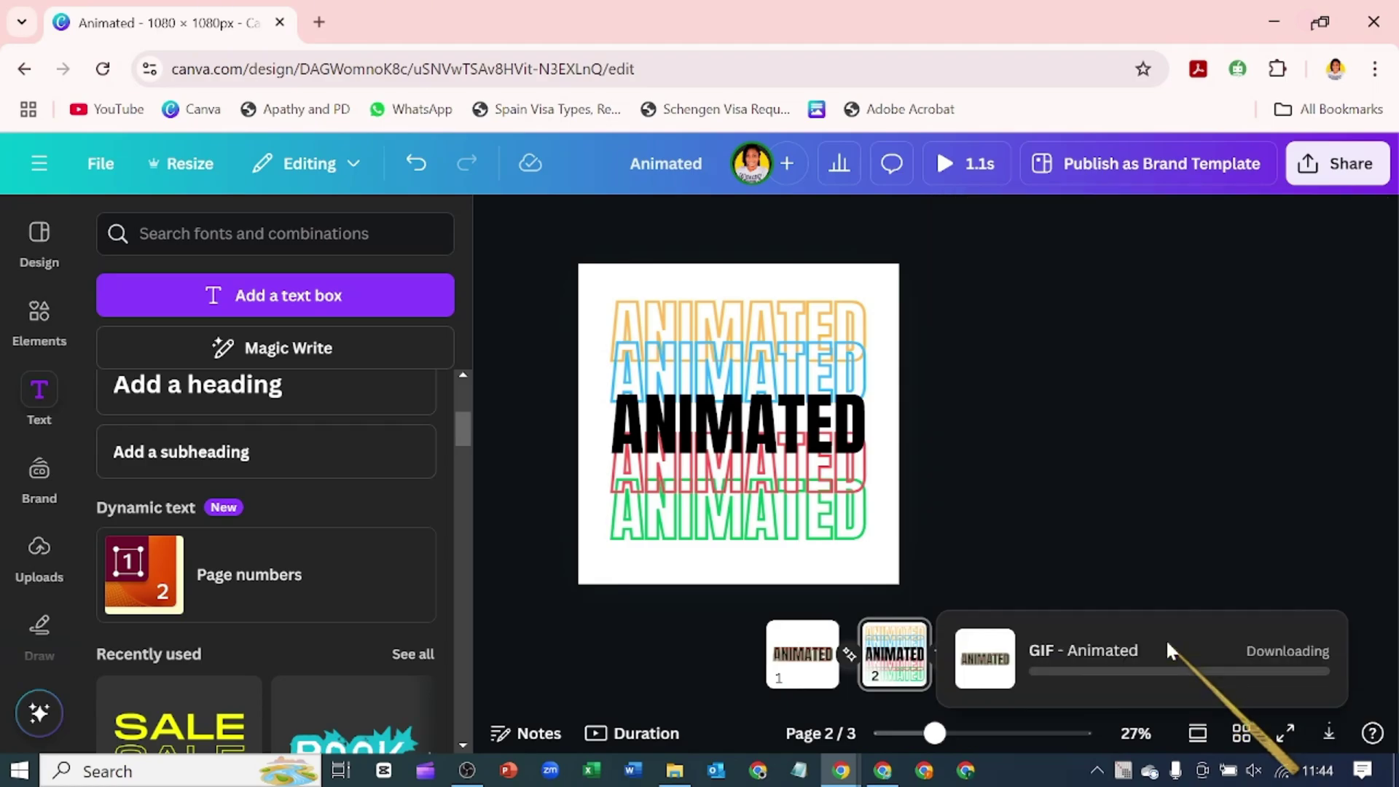